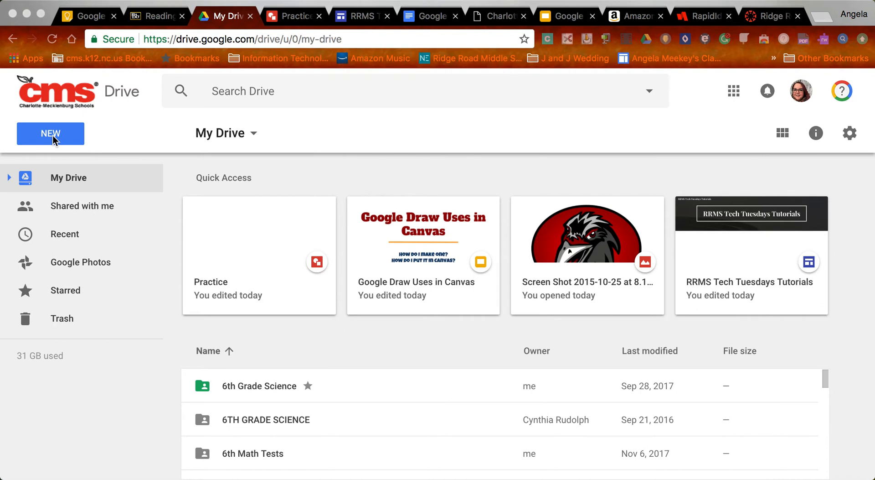
Step: Create a new Google Drawings file in My Drive
click(53, 137)
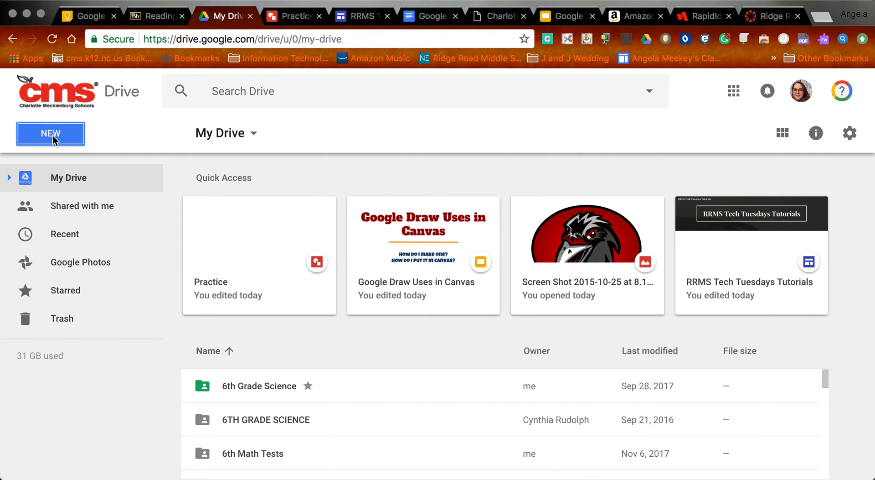
click(54, 138)
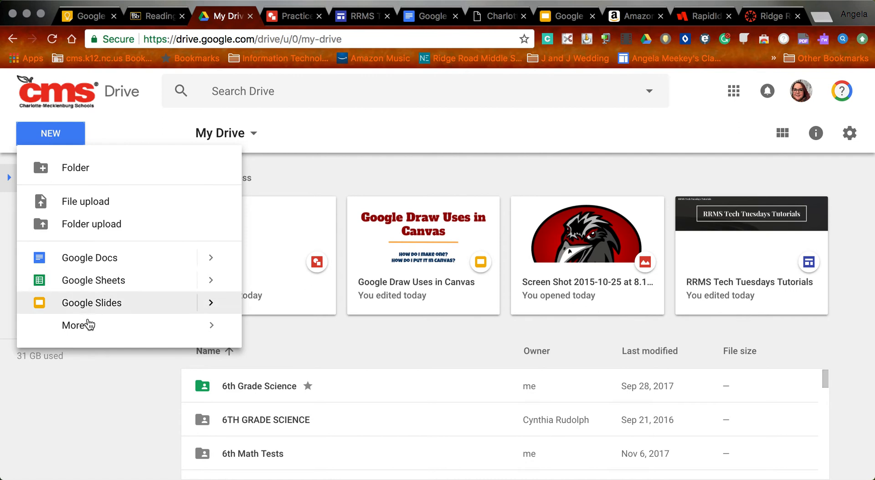
mouse_move(92, 331)
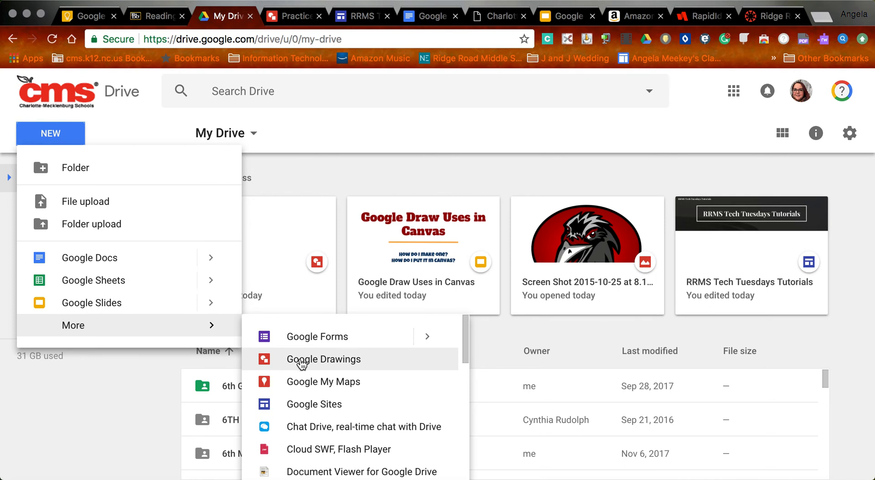
click(301, 360)
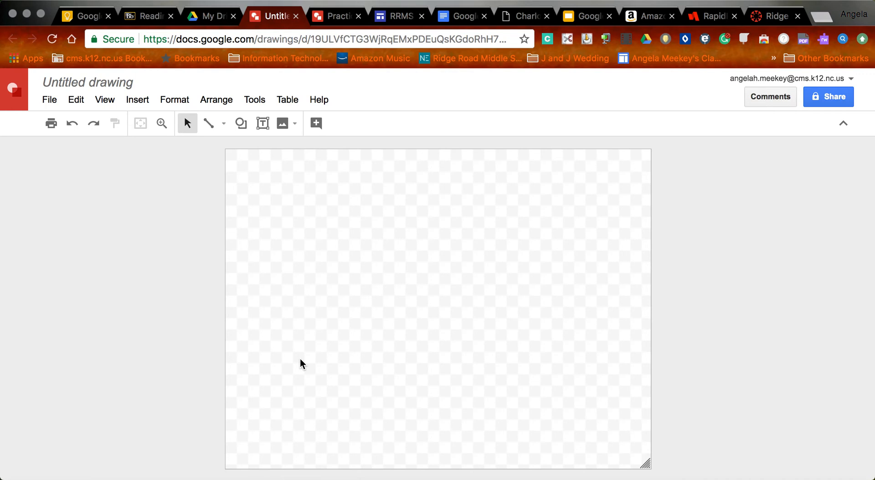
Step: Rename the untitled drawing as Raven Logo
click(107, 83)
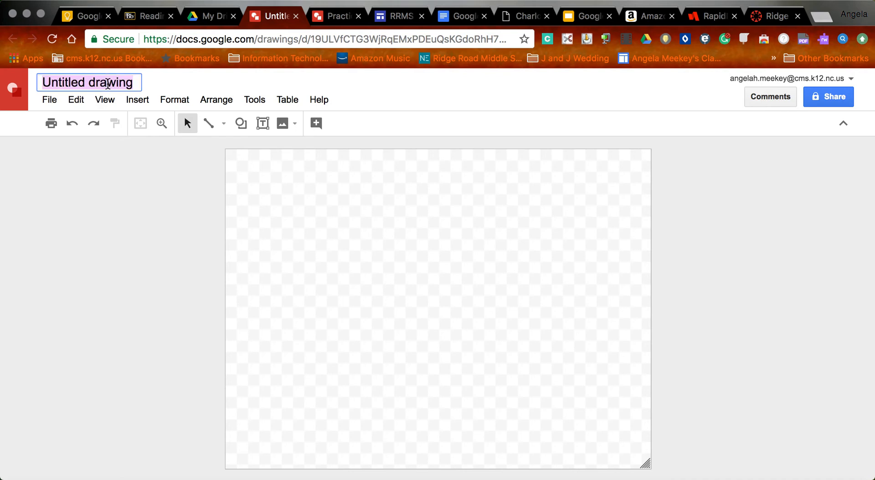
text(Raven Logo)
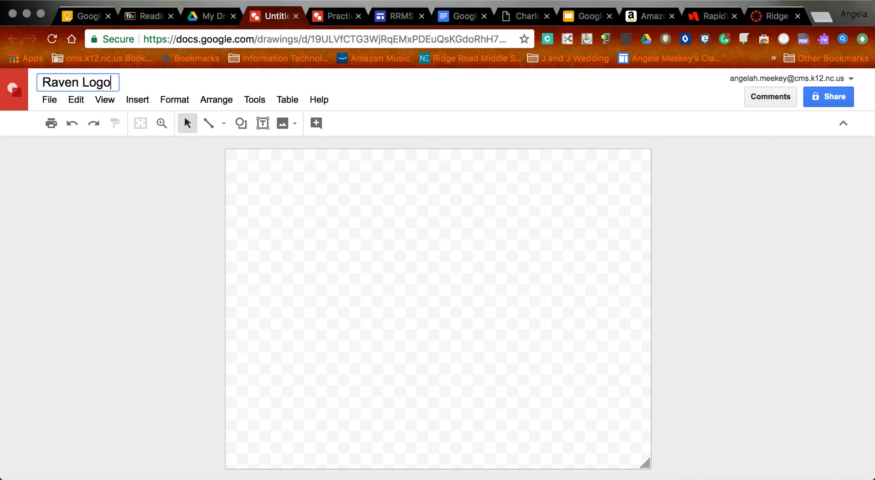
click(128, 236)
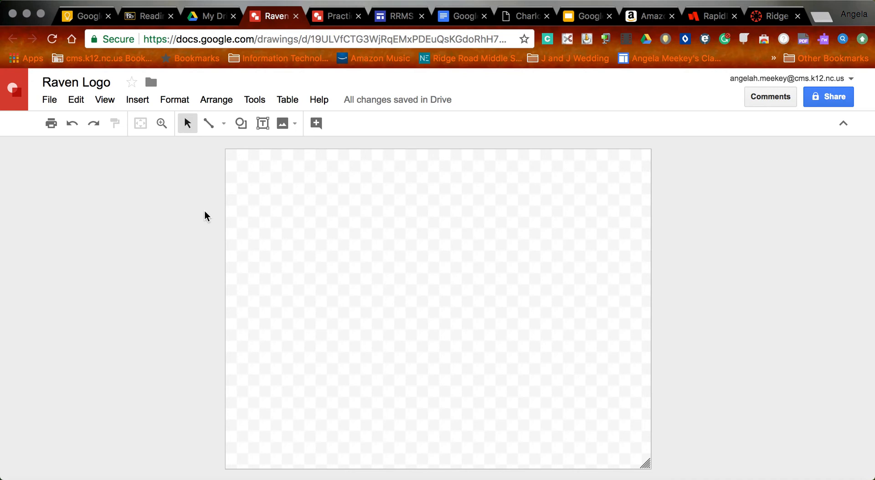
Step: Draw a large rounded rectangle starting near the canvas's upper-left corner, covering most of the canvas width and over half its height
click(241, 124)
mouse_move(248, 149)
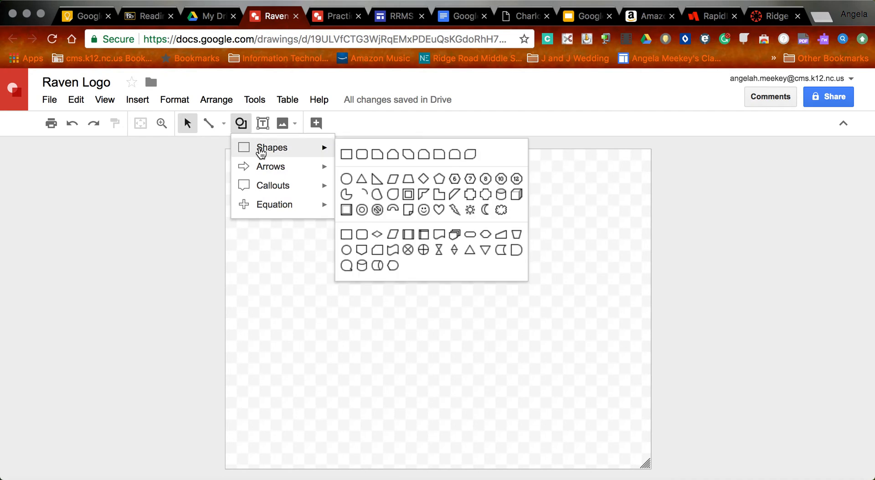
click(363, 155)
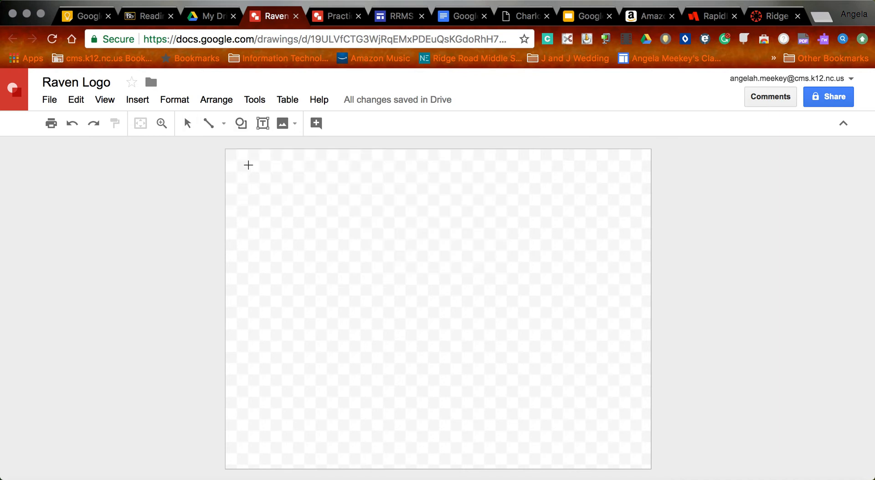
drag(242, 164, 547, 349)
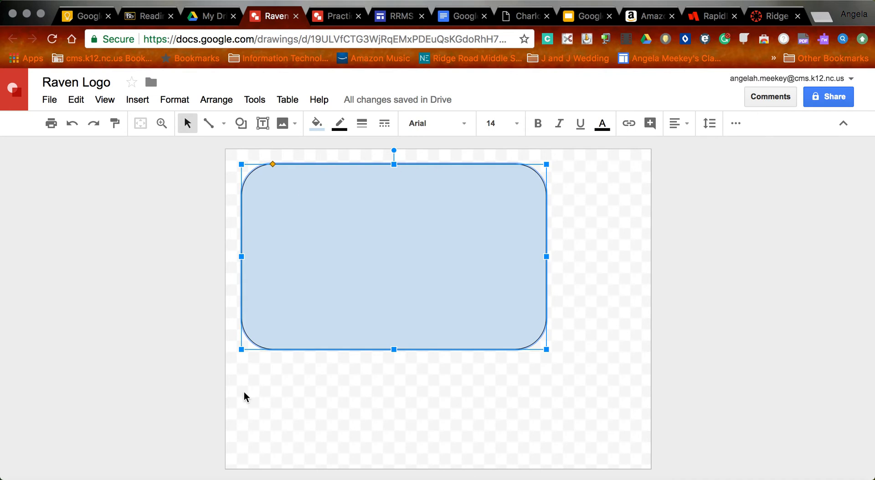
click(593, 400)
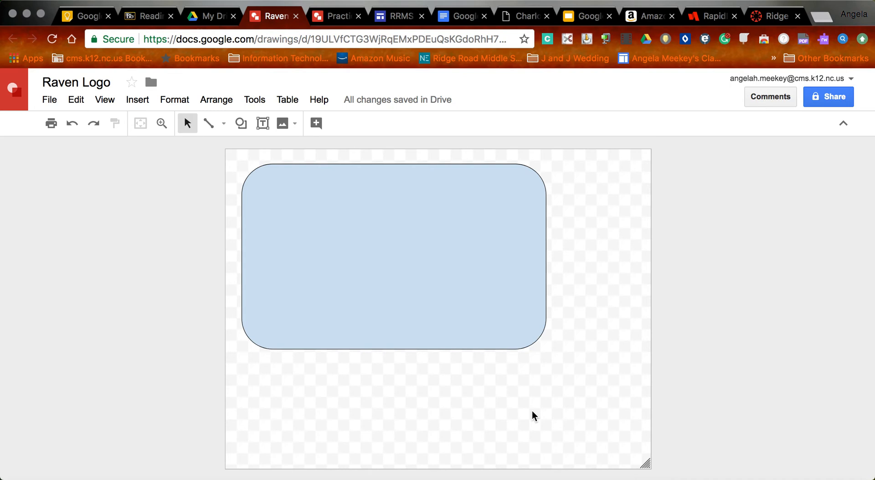
Step: Shrink the canvas to fit closely around the rounded rectangle and centre the rectangle on it
drag(647, 464, 563, 367)
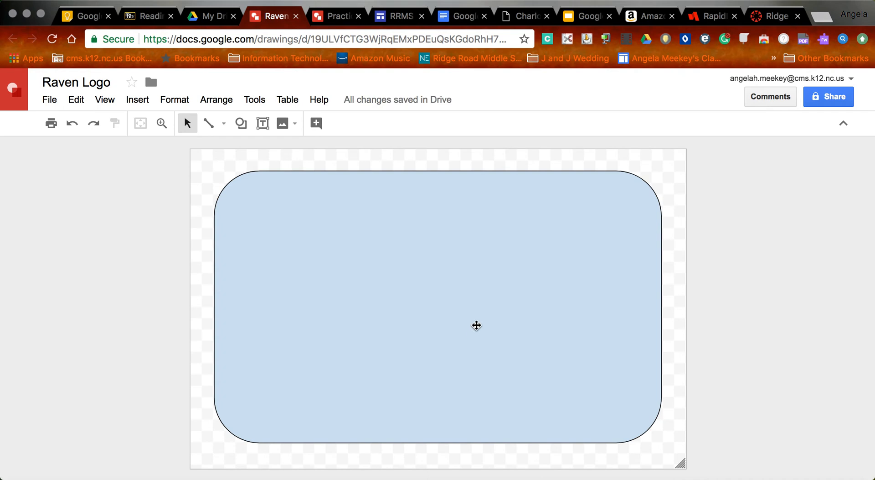
drag(482, 324, 466, 336)
click(203, 10)
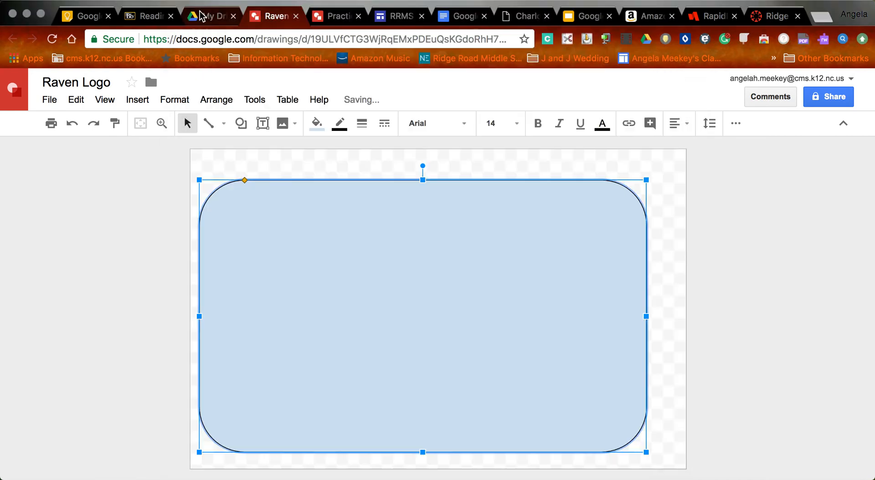
drag(360, 242, 380, 235)
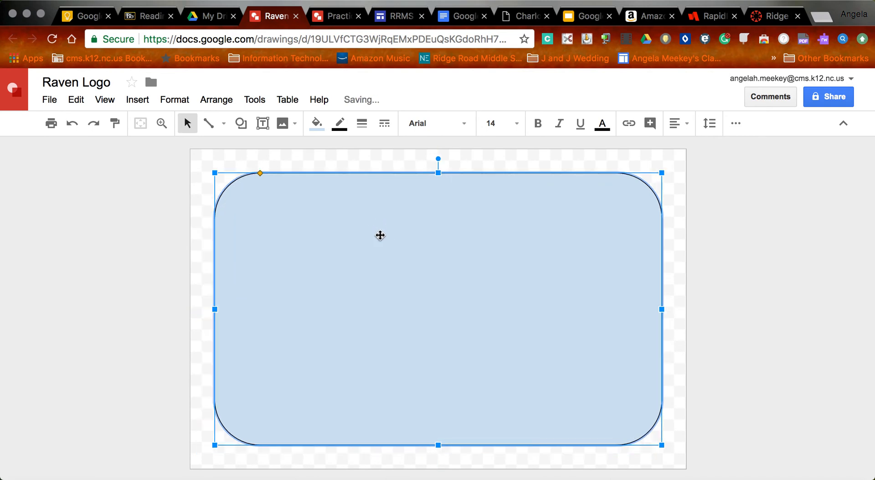
click(348, 165)
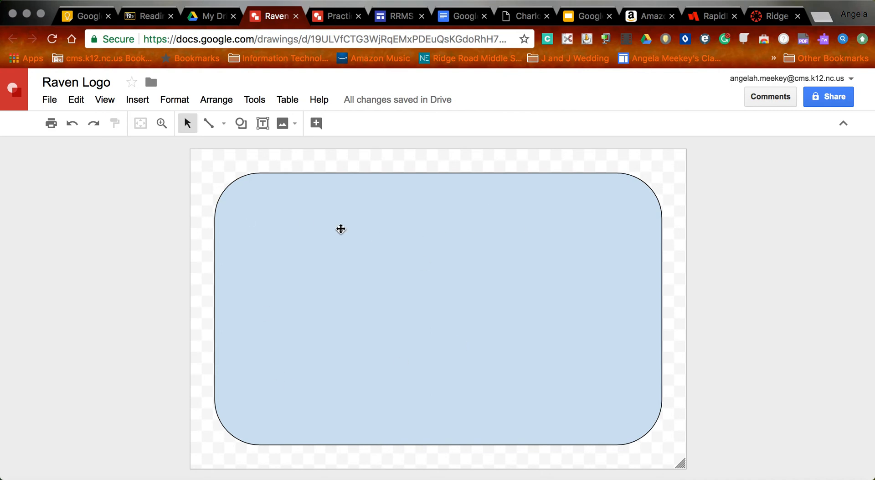
Step: Try a solid dark red fill on the rounded rectangle and replace it with the dark red radial gradient
click(334, 260)
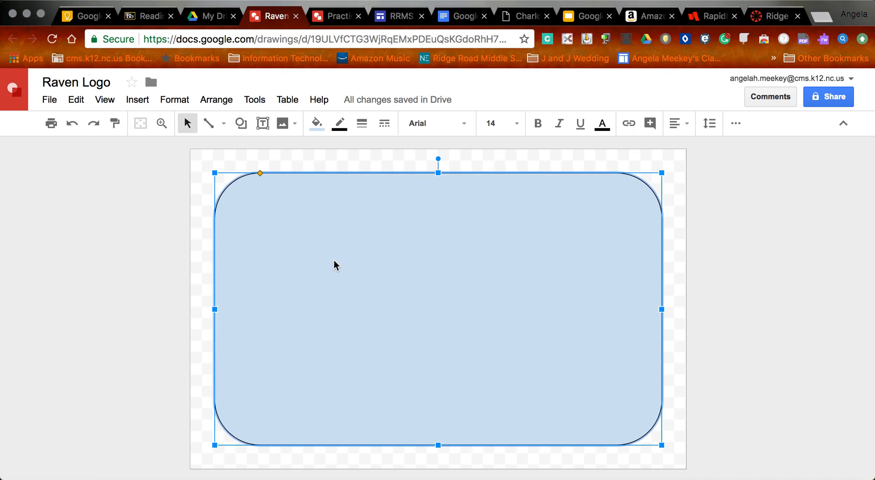
click(322, 129)
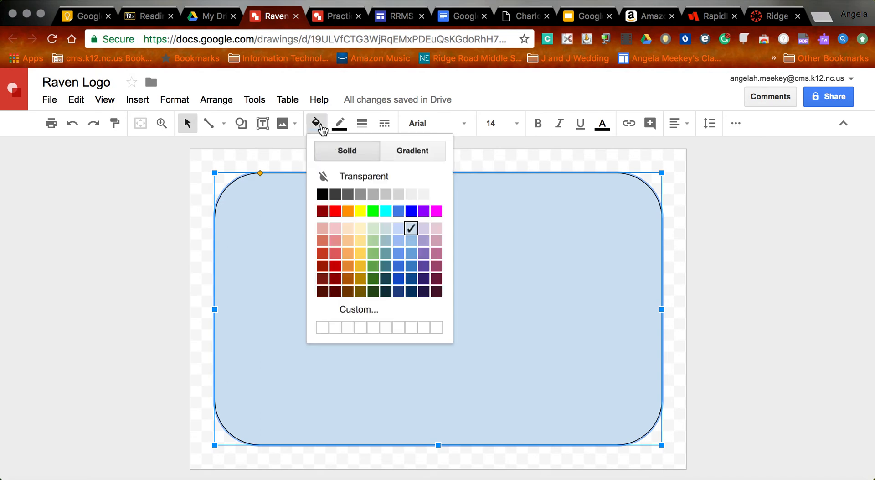
click(323, 266)
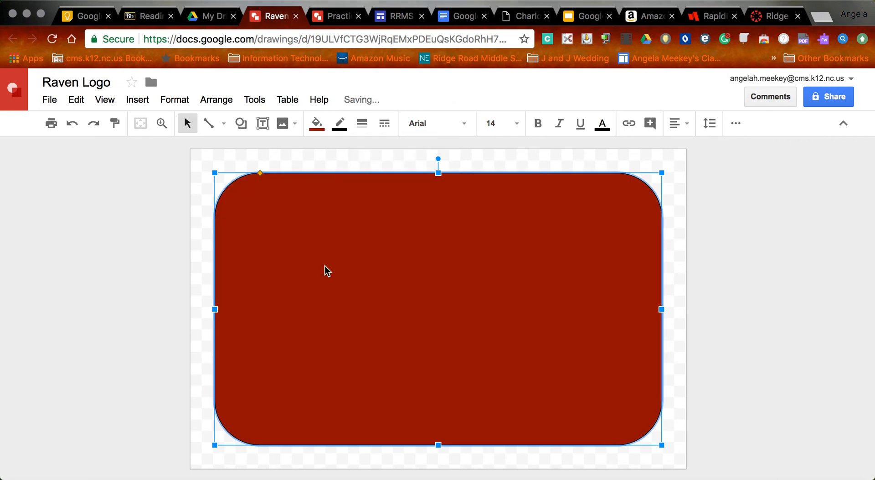
click(318, 123)
click(413, 151)
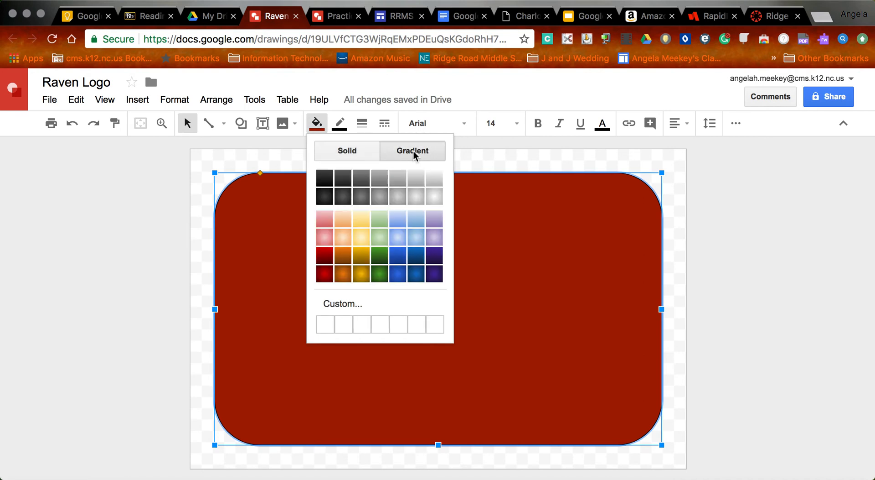
click(325, 273)
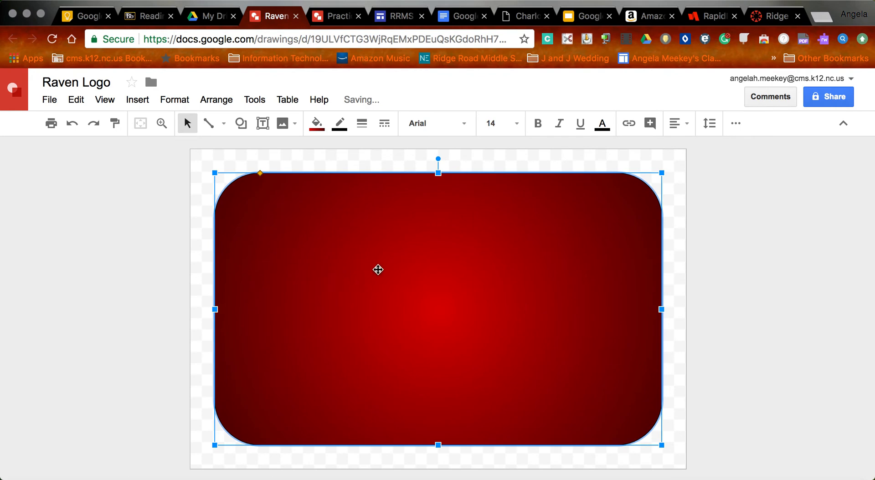
Step: Give the rounded rectangle a black border with a weight of 8px
click(341, 125)
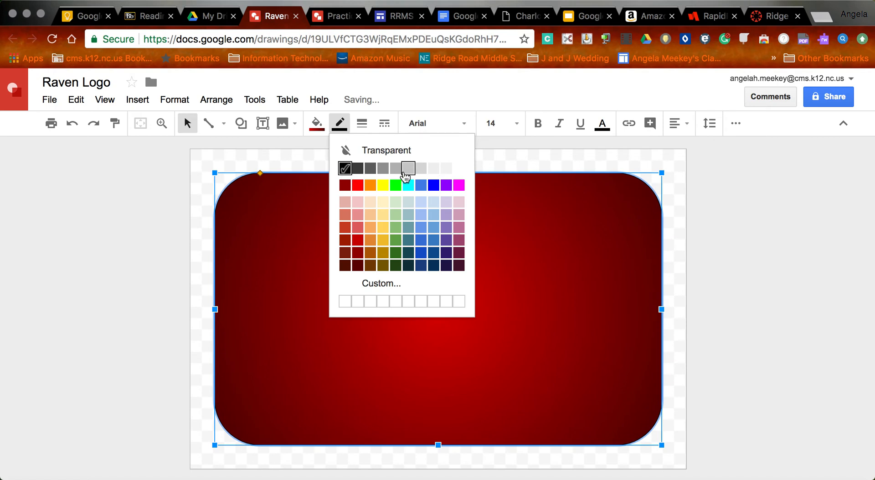
click(345, 169)
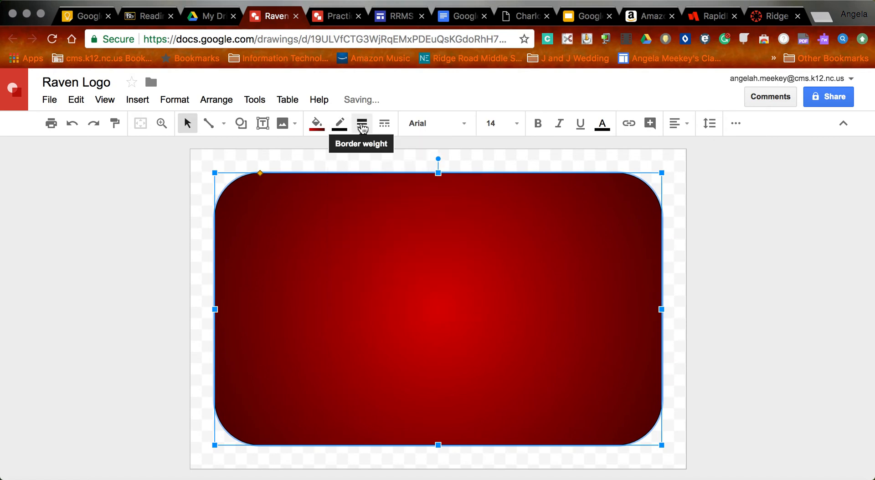
click(363, 128)
click(363, 129)
click(364, 128)
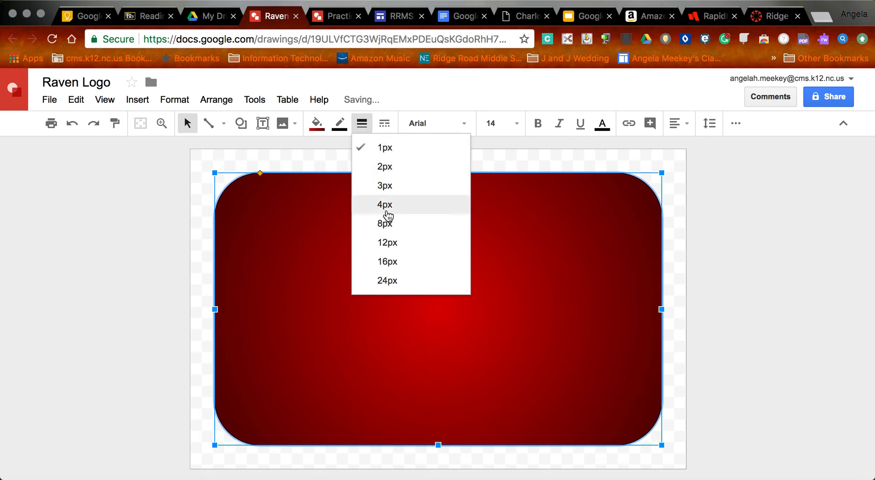
click(391, 227)
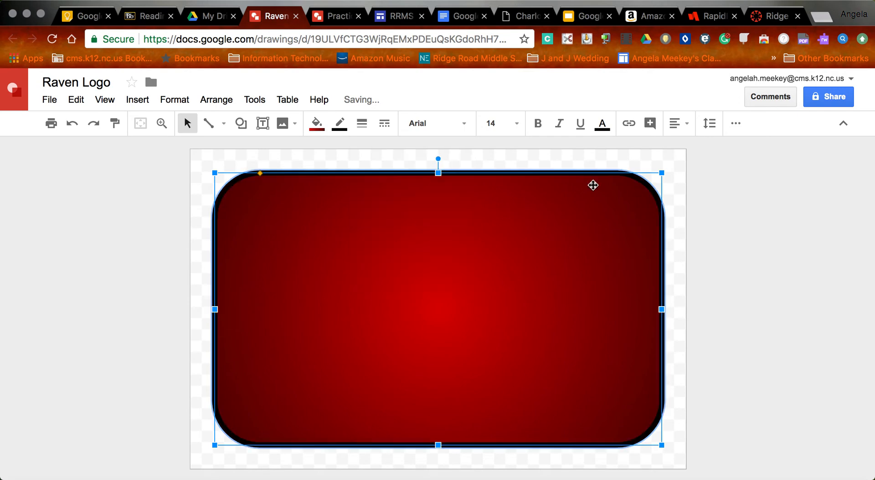
click(643, 163)
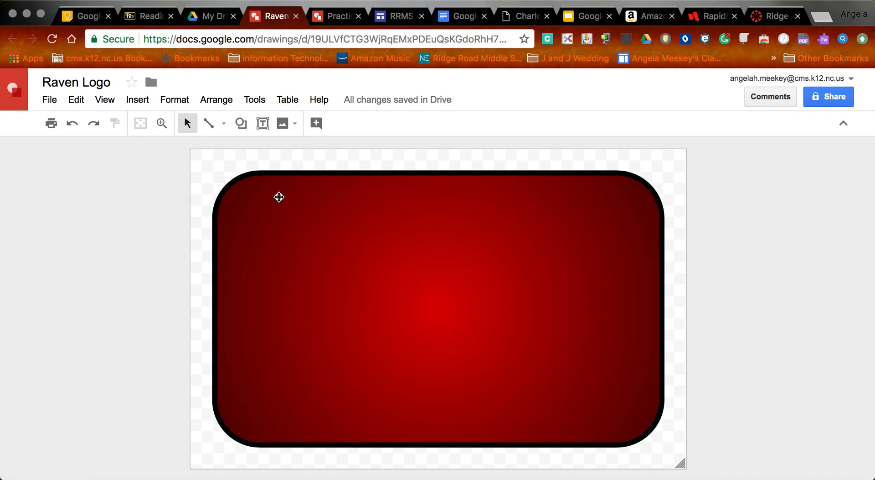
Step: Draw a small right-pointing block arrow in the upper-left area of the rounded rectangle and fill it with bright yellow
click(242, 128)
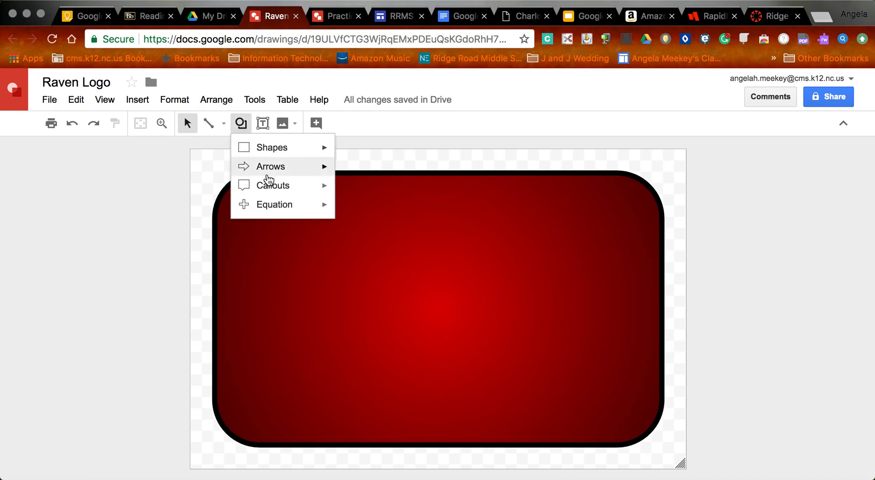
mouse_move(291, 173)
click(347, 173)
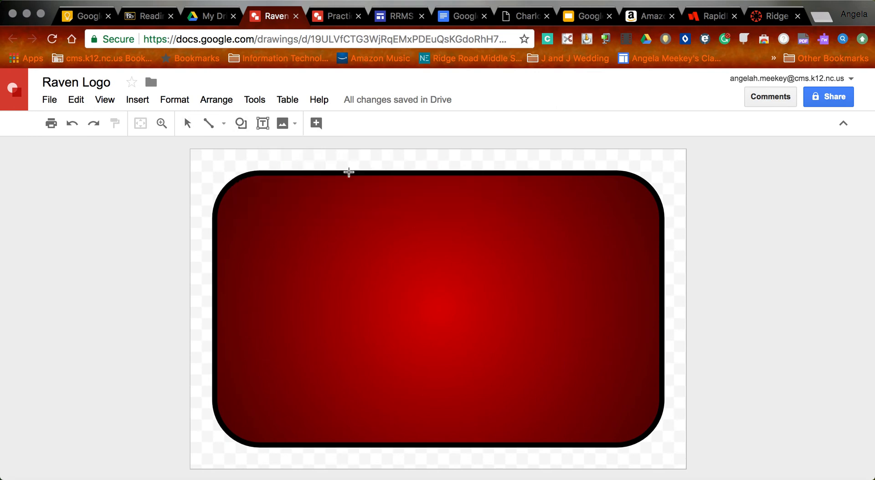
drag(258, 222, 348, 249)
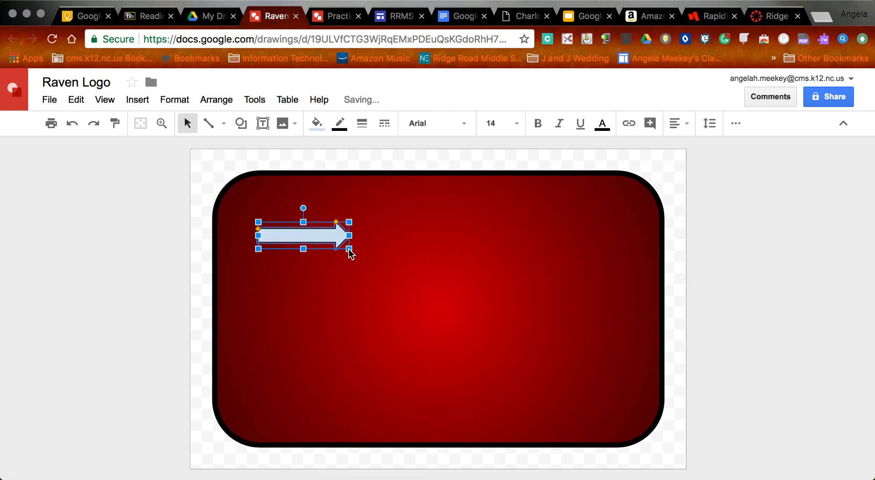
click(319, 123)
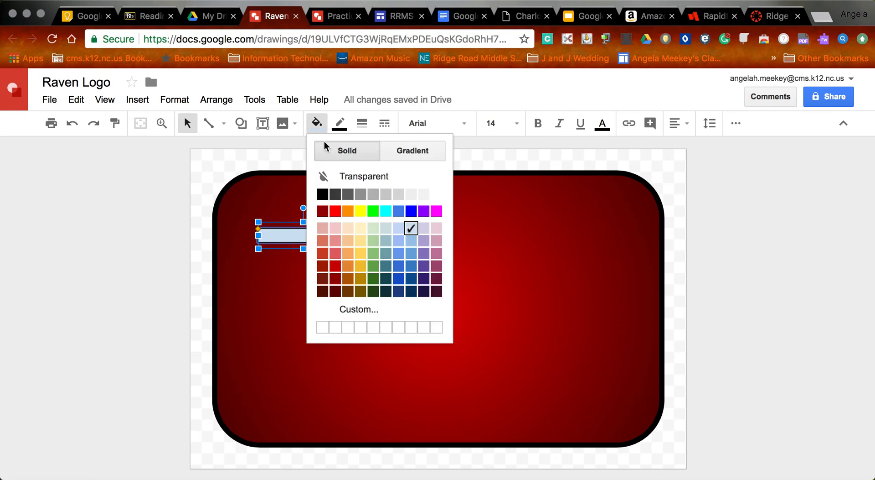
click(361, 241)
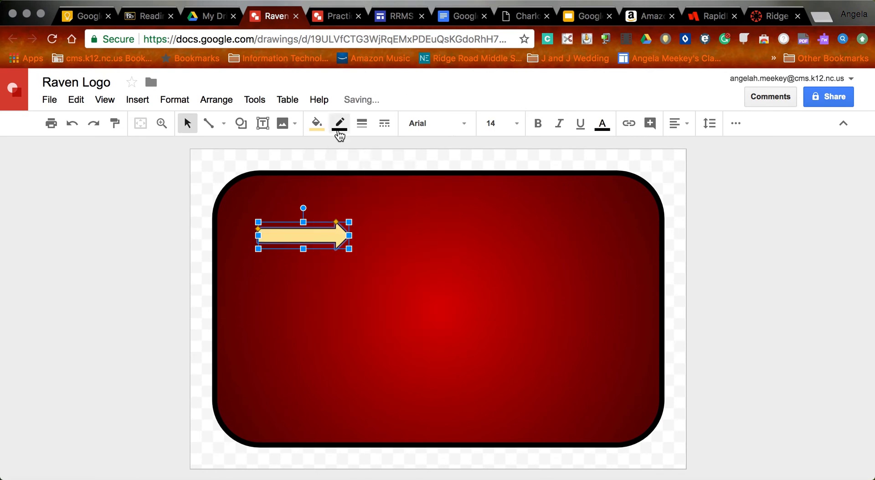
click(316, 123)
click(361, 210)
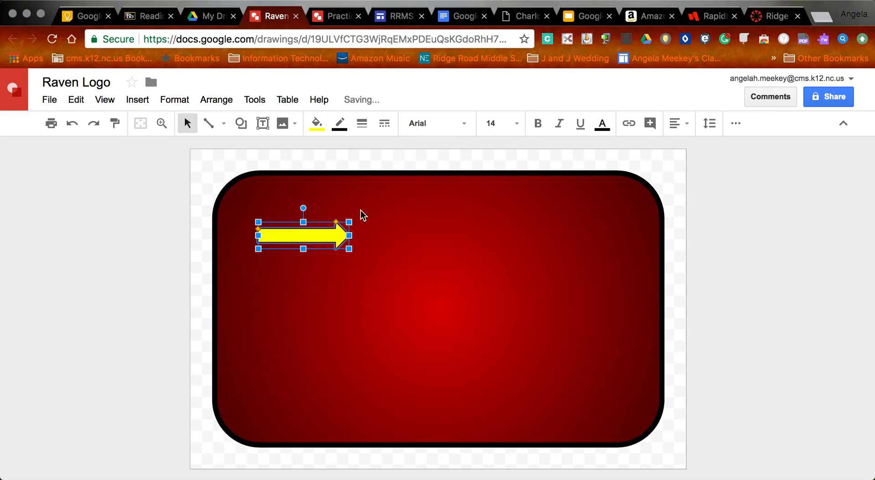
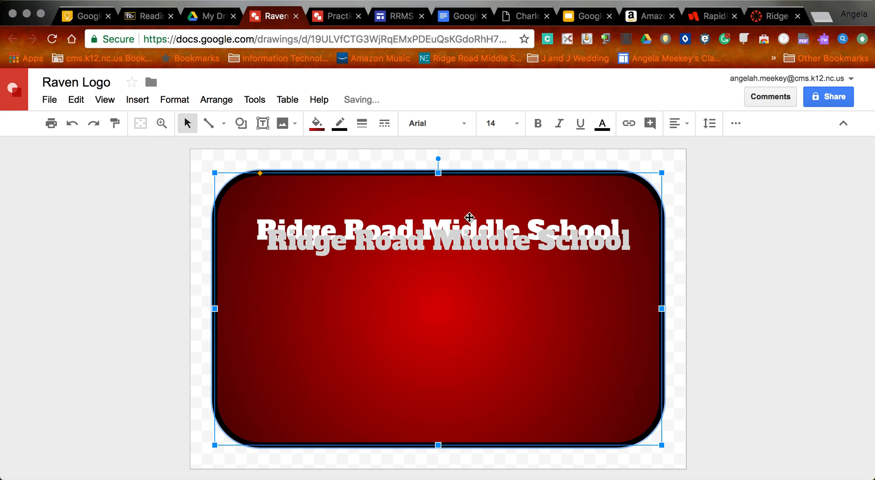
Step: Move the grey "Ridge Road Middle School" text slightly up and left so it overlaps the white copy more closely
click(480, 242)
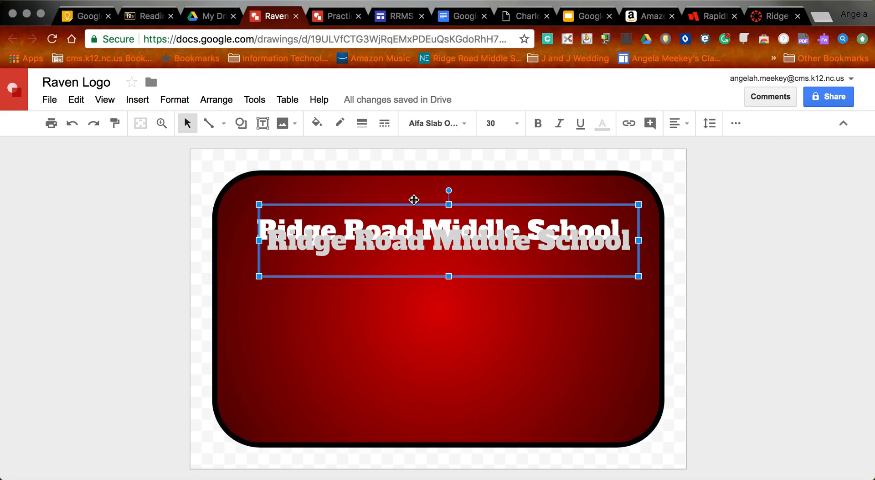
drag(413, 203, 410, 197)
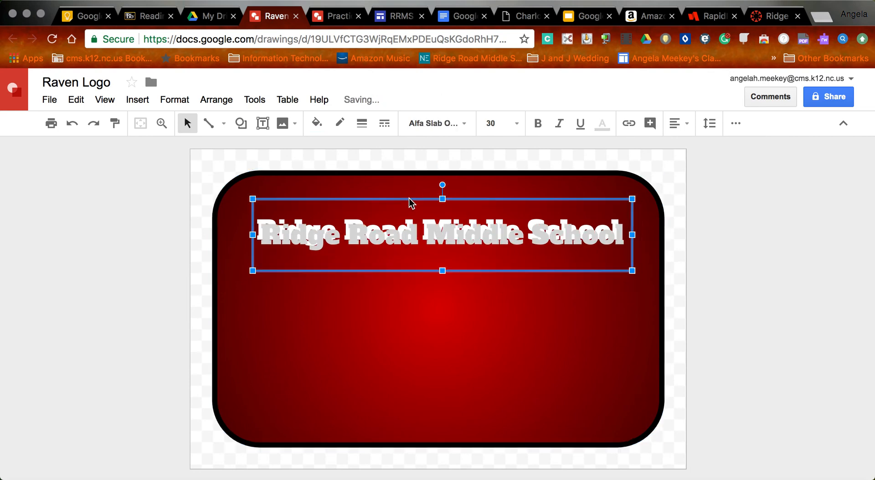
click(560, 193)
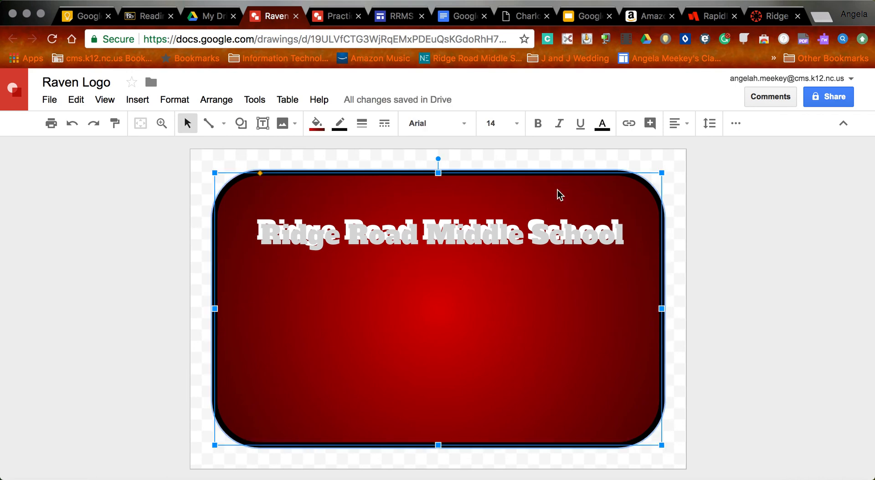
Step: Send the grey "Ridge Road Middle School" text one level backward, behind the white copy, and deselect everything
click(451, 242)
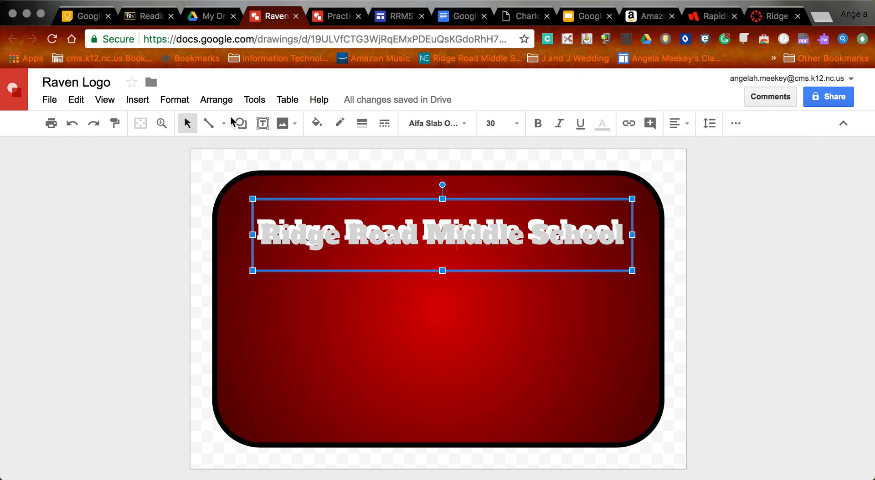
click(224, 103)
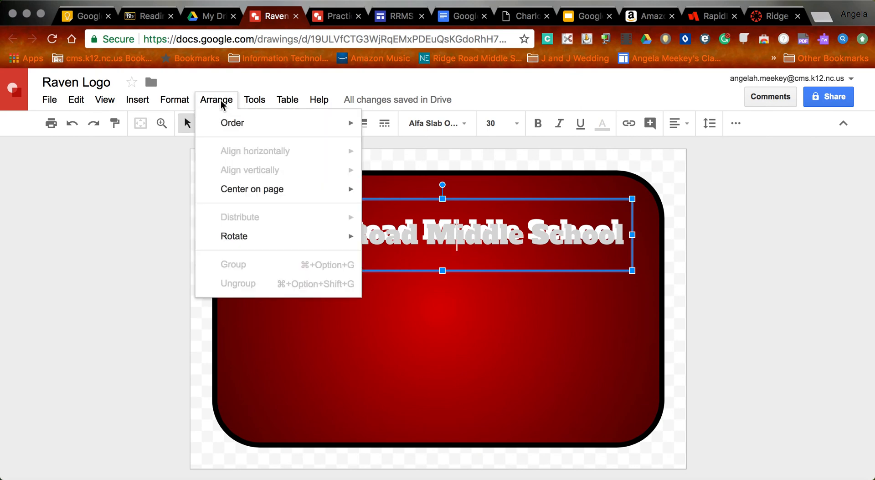
mouse_move(238, 132)
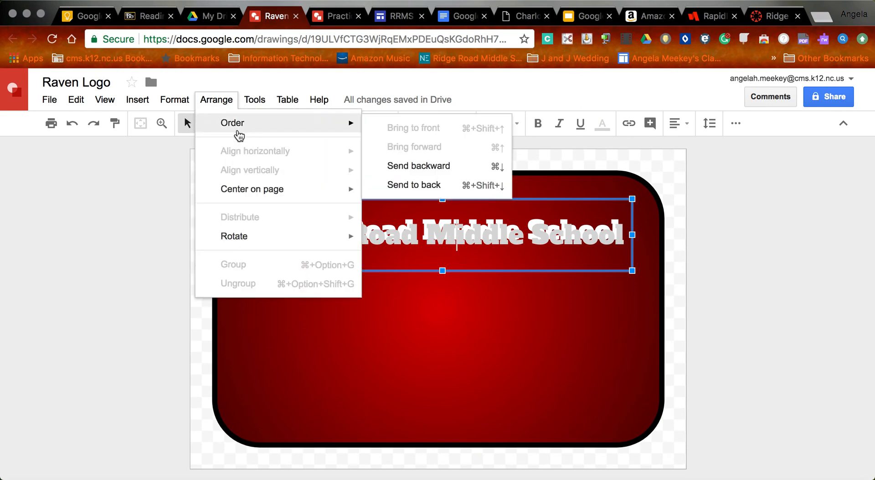
click(428, 166)
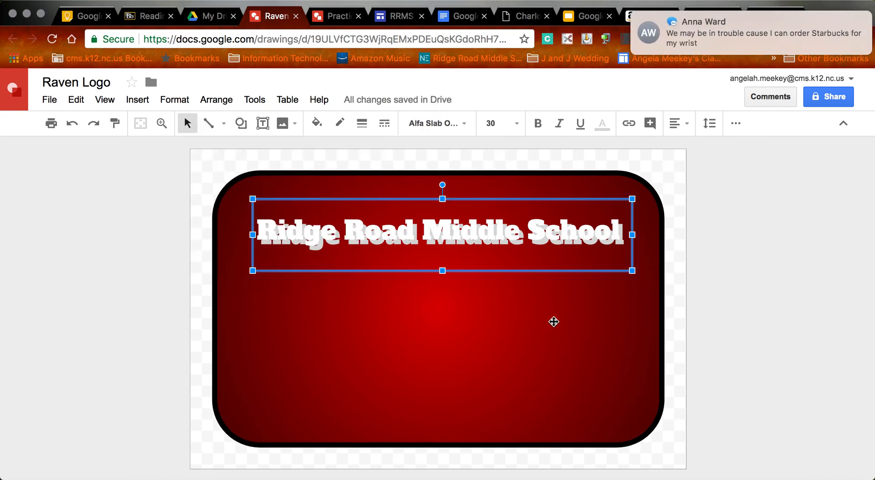
click(554, 321)
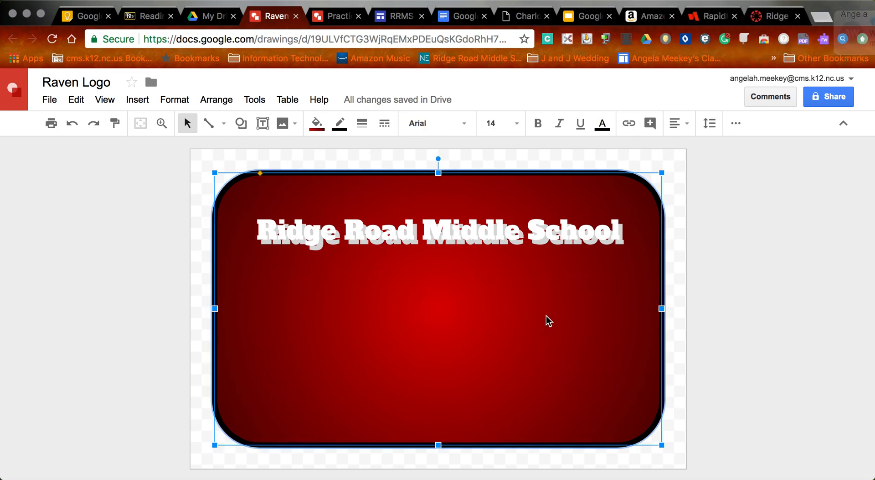
click(495, 248)
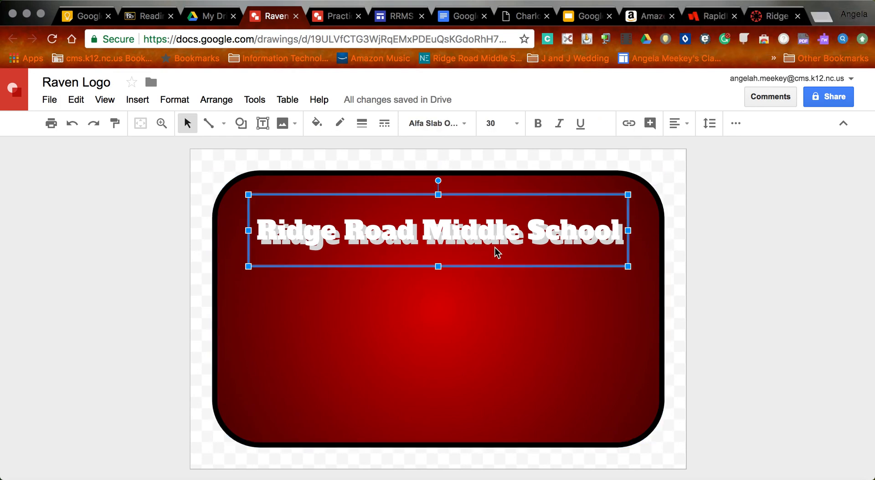
click(538, 354)
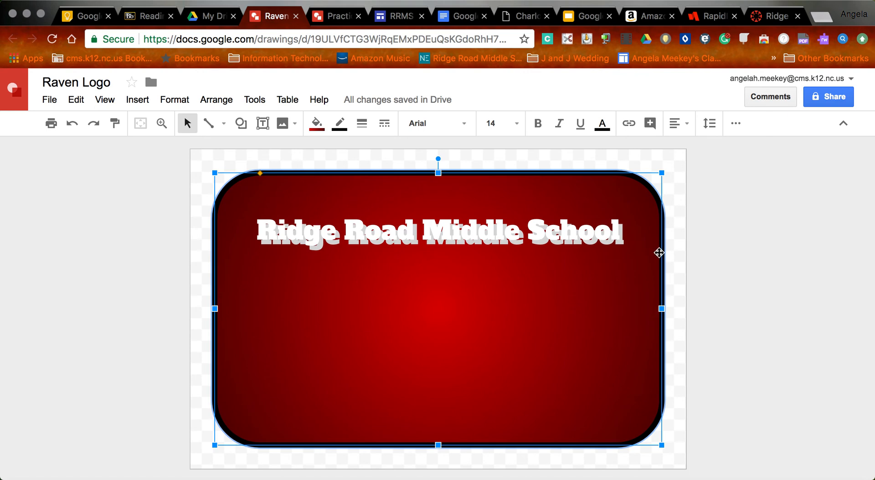
click(755, 282)
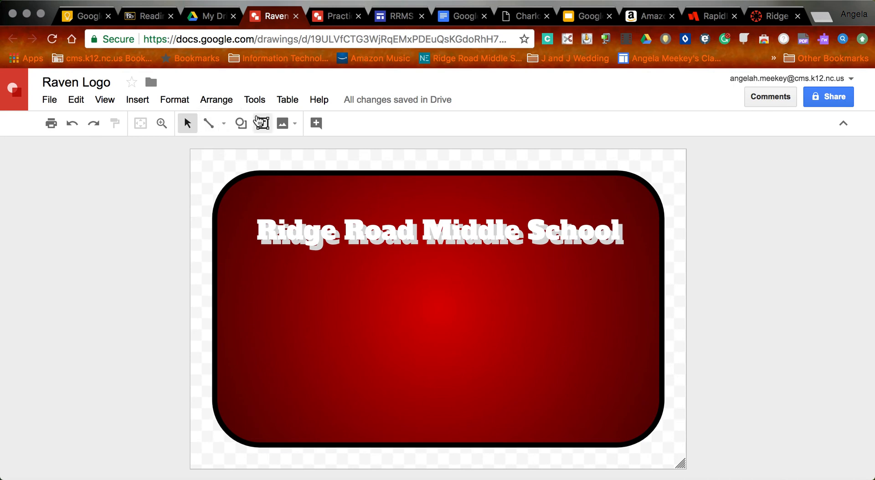
Step: Search the web for "ridge road ravens" images to insert, browse the results and close the image search
click(282, 127)
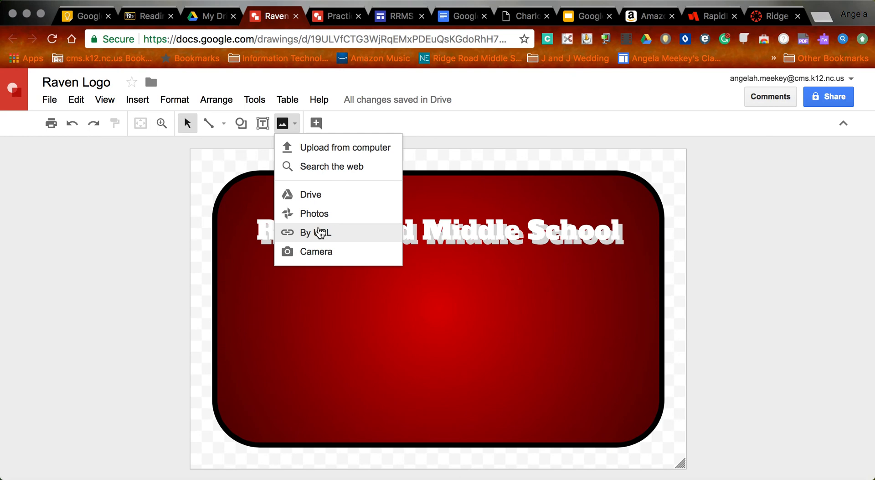
click(340, 169)
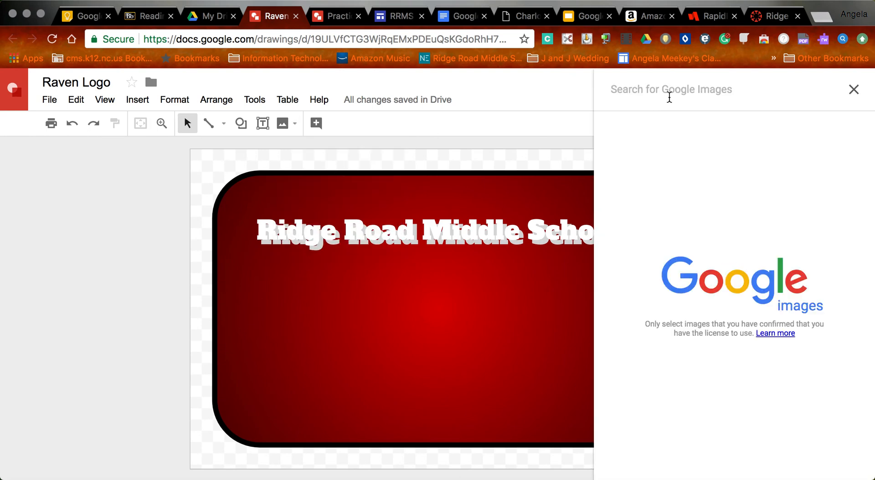
text(ridge )
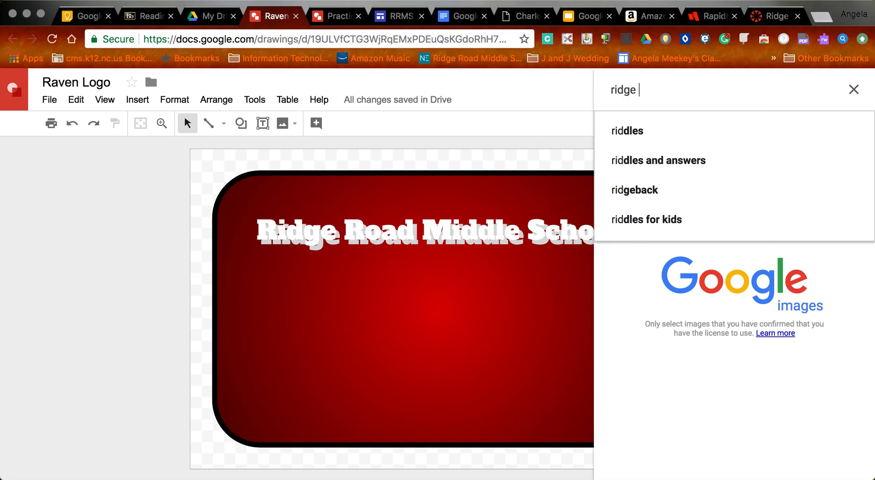
text(road ravens)
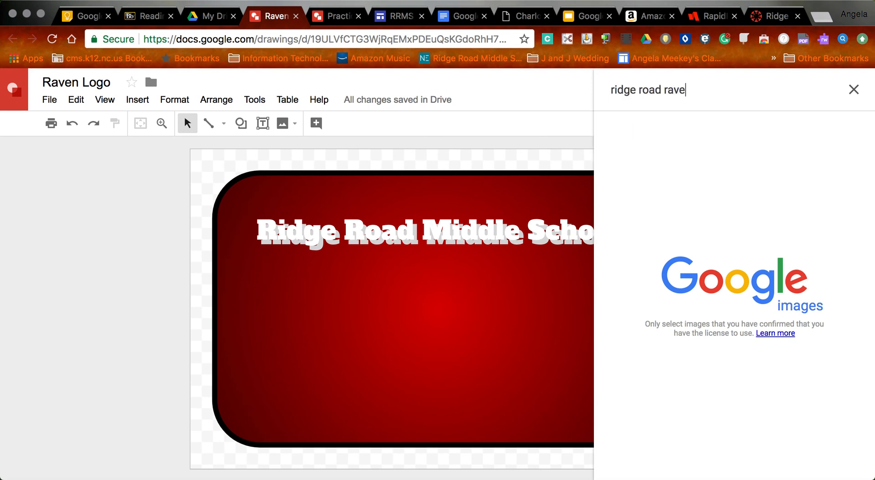
key(Return)
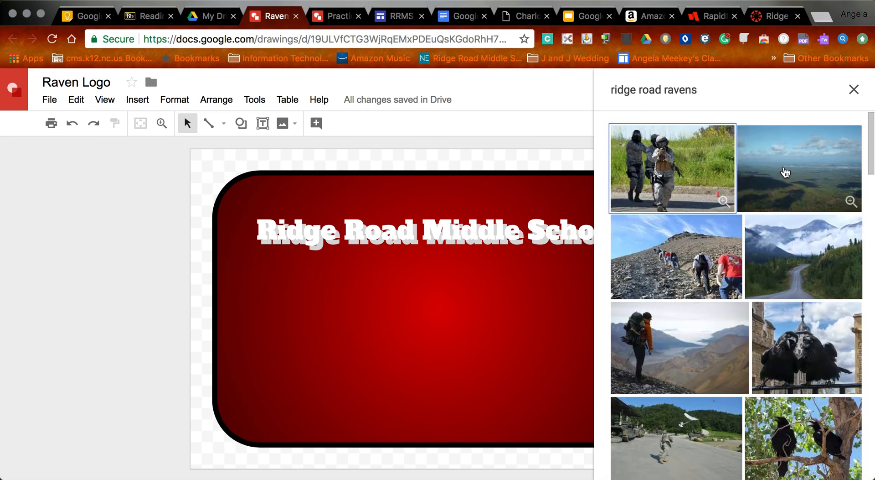
scroll(755, 300, down, 6)
scroll(755, 300, down, 10)
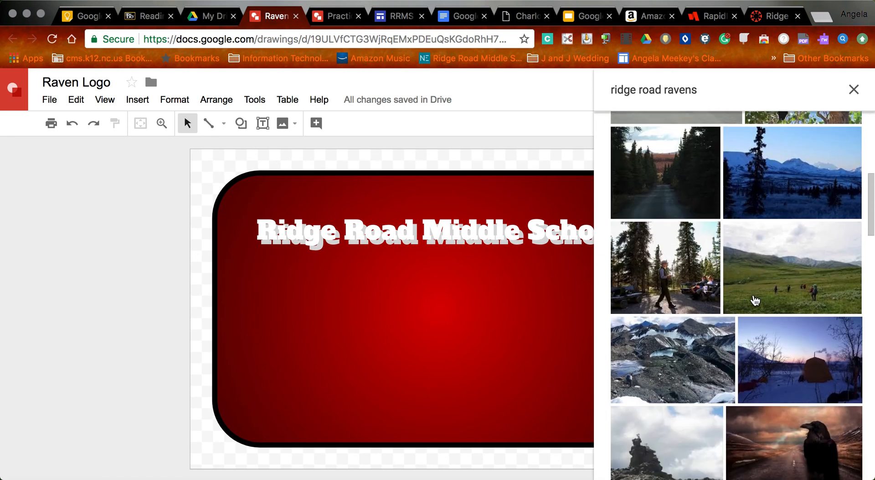
scroll(756, 300, down, 6)
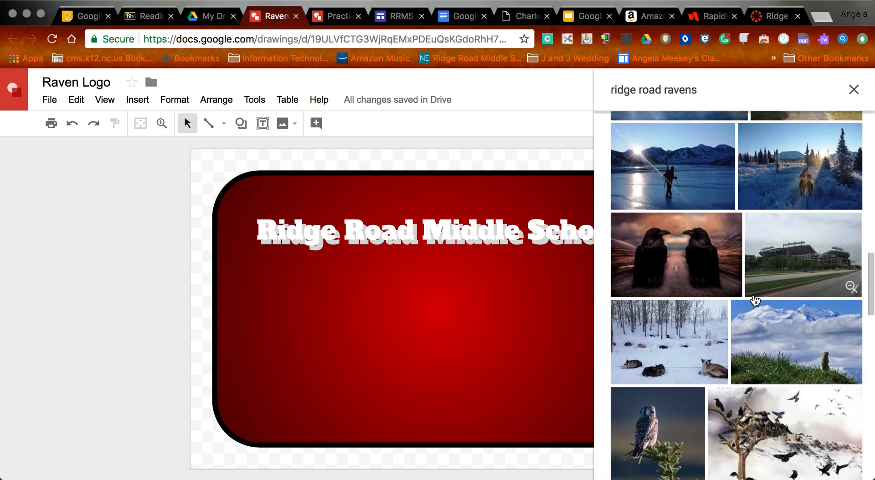
scroll(755, 301, up, 20)
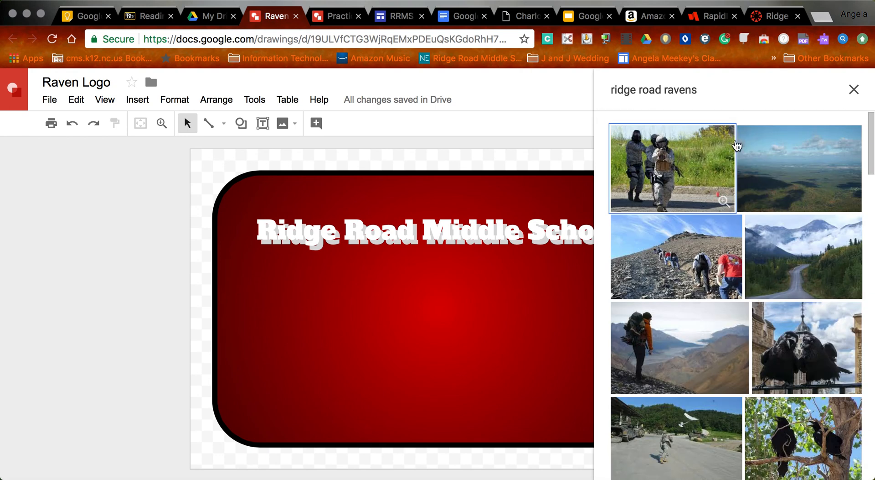
click(853, 90)
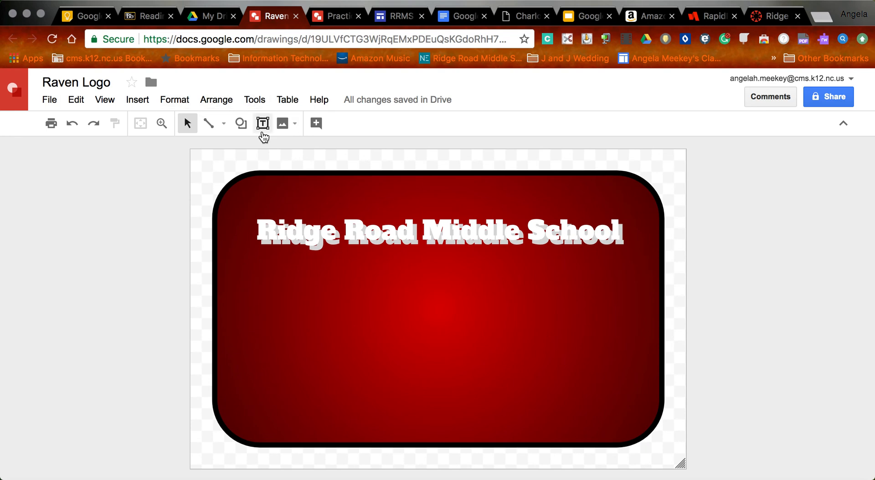
Step: Insert the oval raven head screenshot from the recent Google Drive images into the drawing
click(283, 123)
click(315, 193)
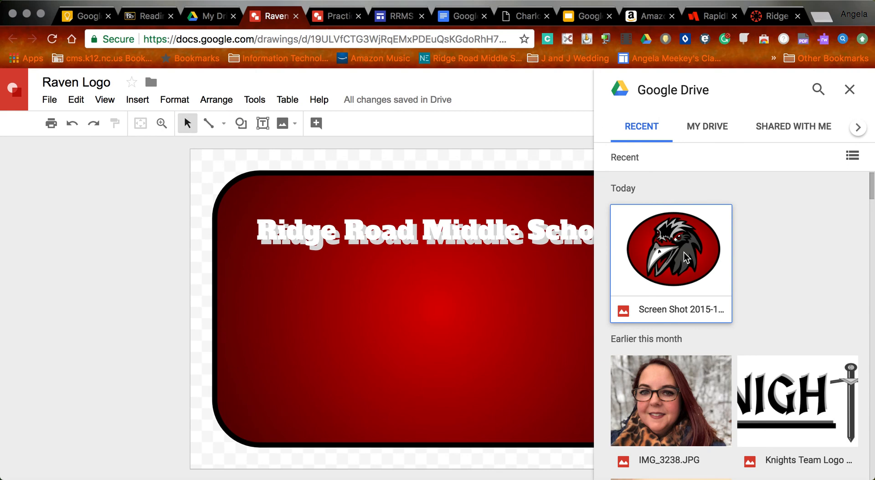
mouse_move(683, 253)
mouse_down()
mouse_move(673, 289)
mouse_move(543, 336)
mouse_move(436, 303)
mouse_move(420, 275)
mouse_up()
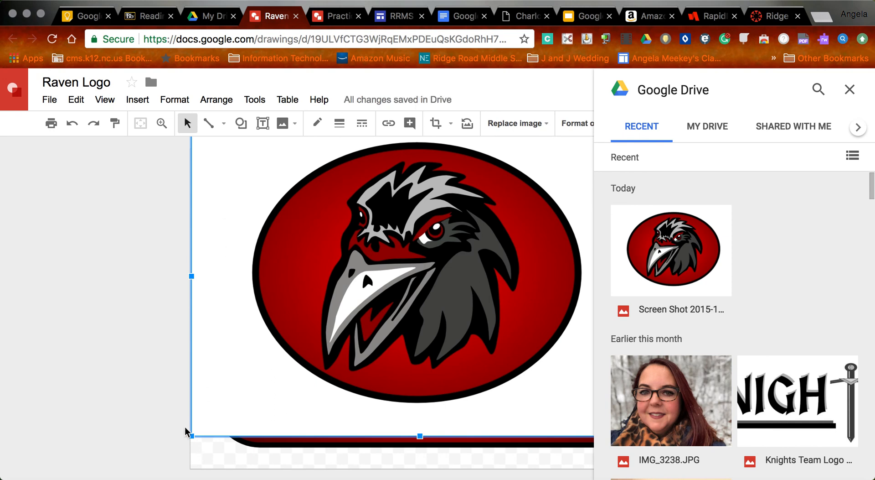
Step: Shrink the raven image, centre it below the school name inside the rounded rectangle, and close the Drive image picker
drag(191, 438, 376, 307)
drag(463, 275, 445, 351)
drag(302, 262, 373, 307)
drag(453, 359, 446, 322)
click(851, 90)
click(512, 353)
drag(512, 352, 488, 352)
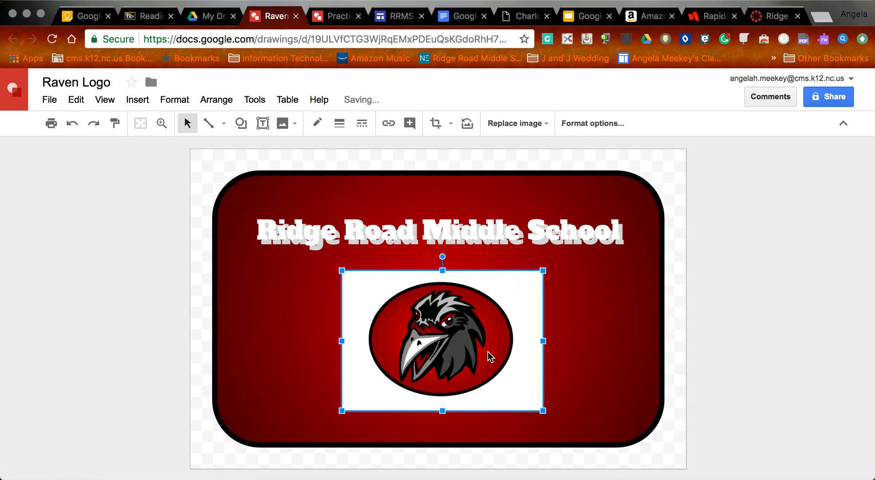
click(590, 379)
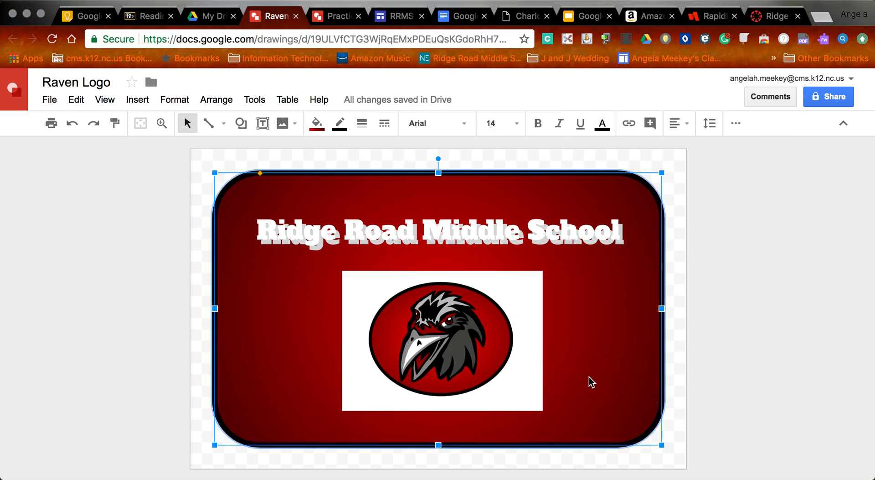
click(768, 384)
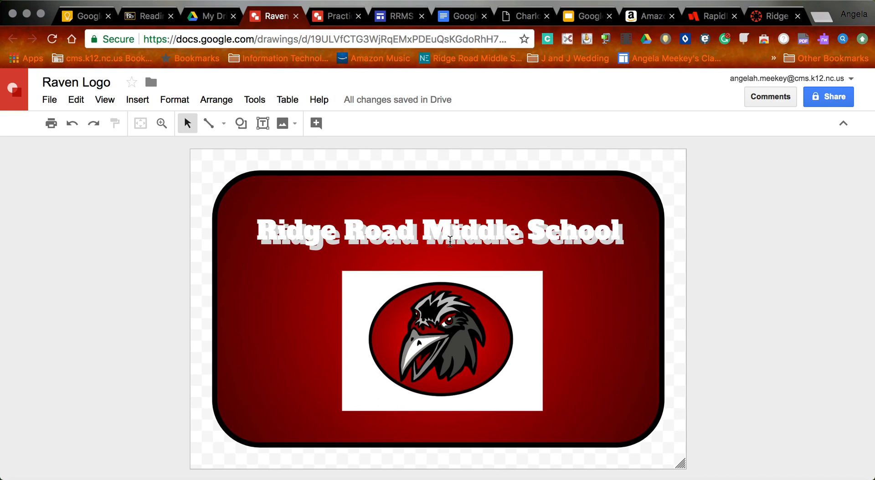
Step: Publish the drawing to the web as a link with the Medium (761x490) image size and close the publishing dialog
click(49, 100)
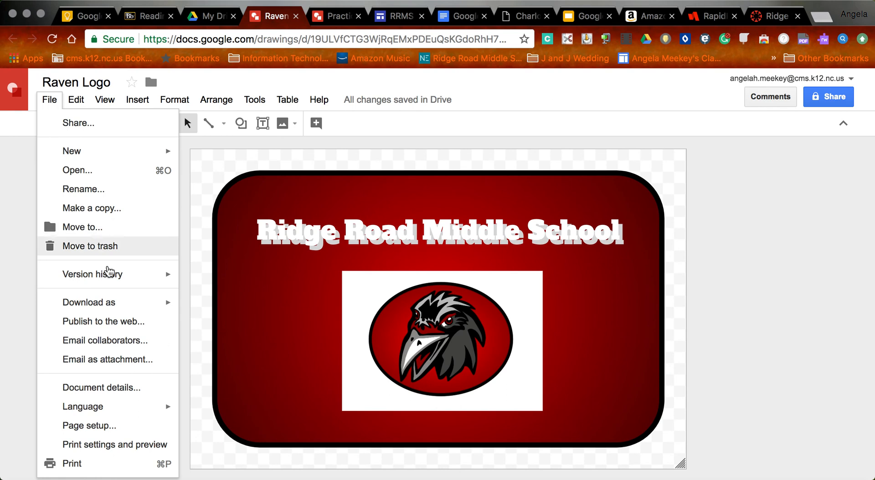
mouse_move(126, 308)
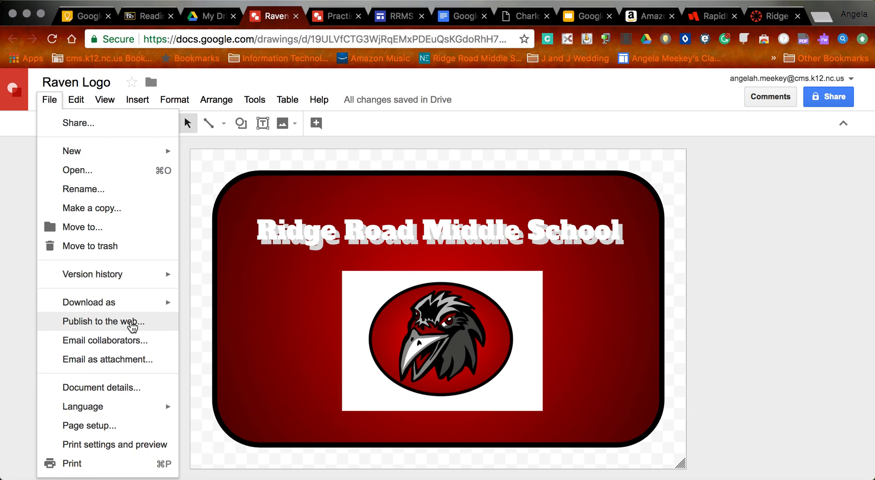
click(132, 322)
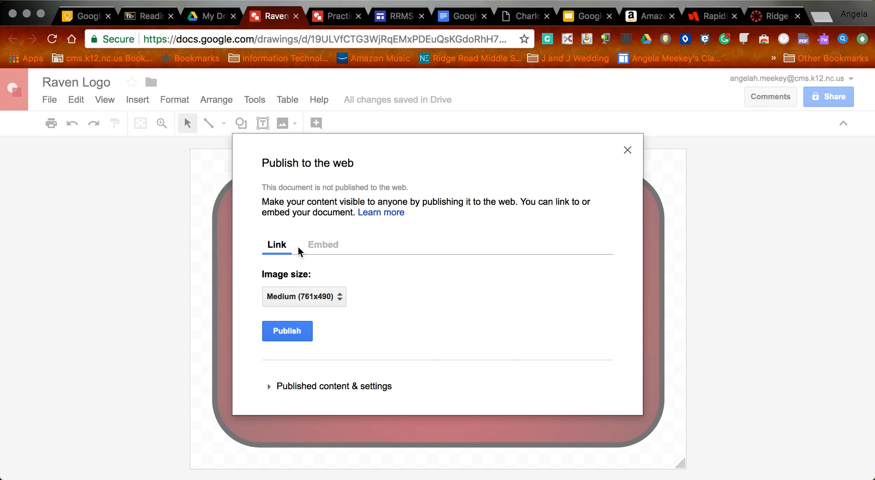
click(287, 333)
click(575, 137)
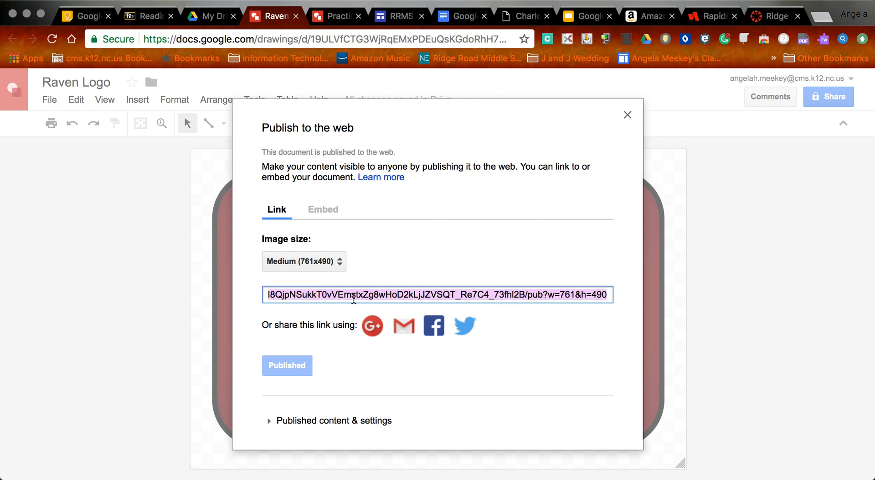
click(628, 115)
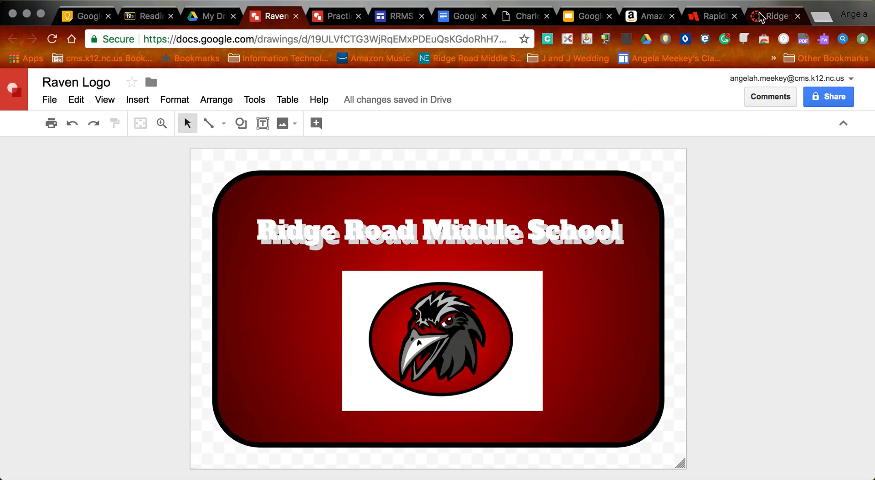
Step: Switch to the Ridge Road 6th Grade Science PLC course in Canvas and examine the home page's banner and unit button images
click(775, 16)
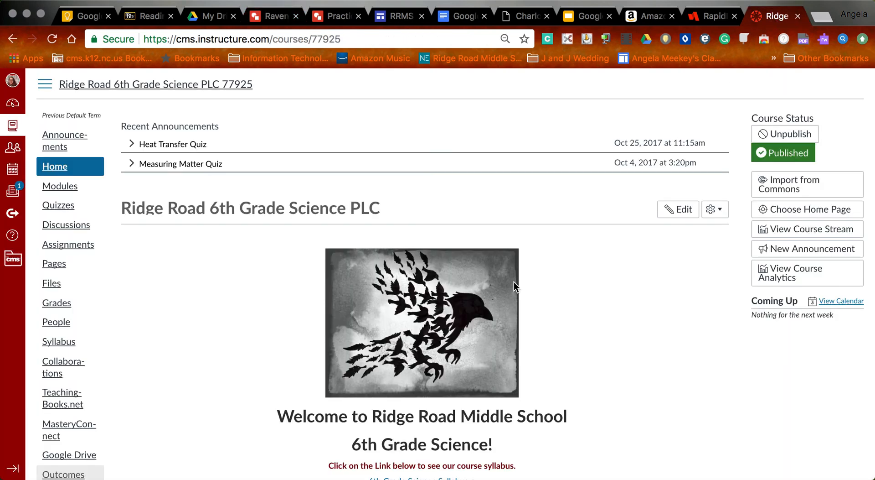
scroll(520, 370, down, 5)
scroll(520, 367, down, 4)
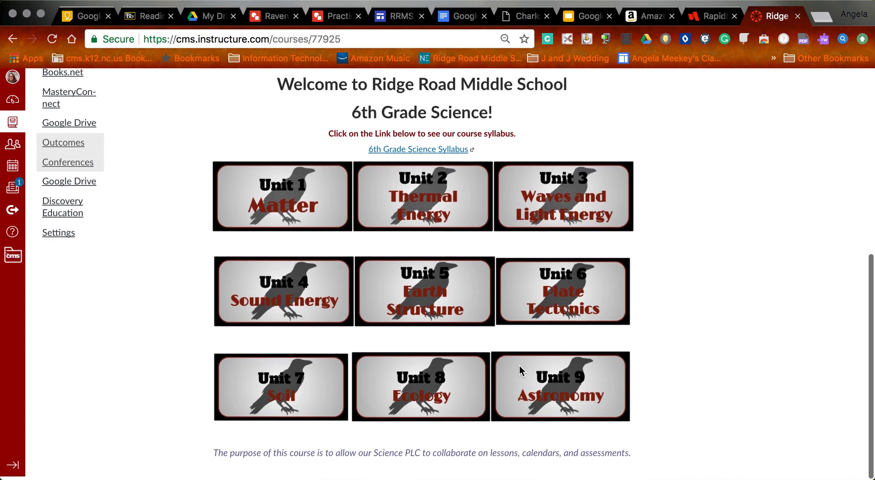
scroll(520, 367, up, 2)
scroll(520, 367, up, 2)
scroll(519, 367, down, 3)
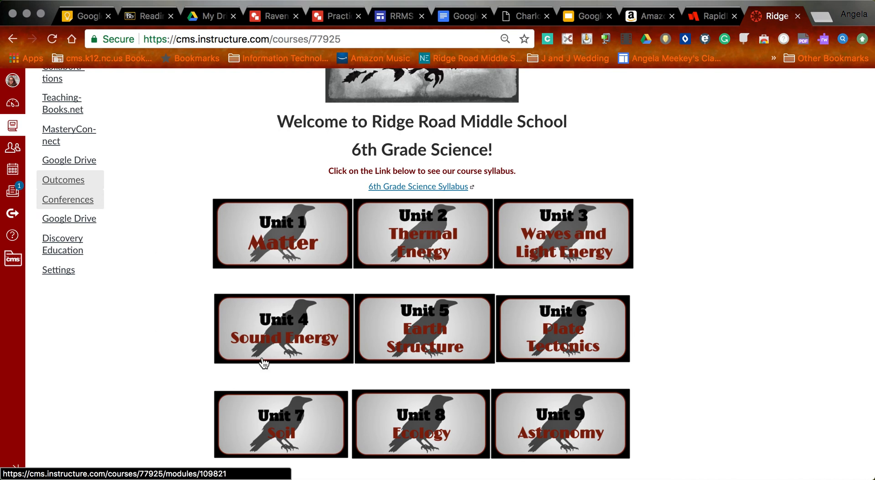
scroll(595, 327, up, 1)
scroll(595, 327, up, 5)
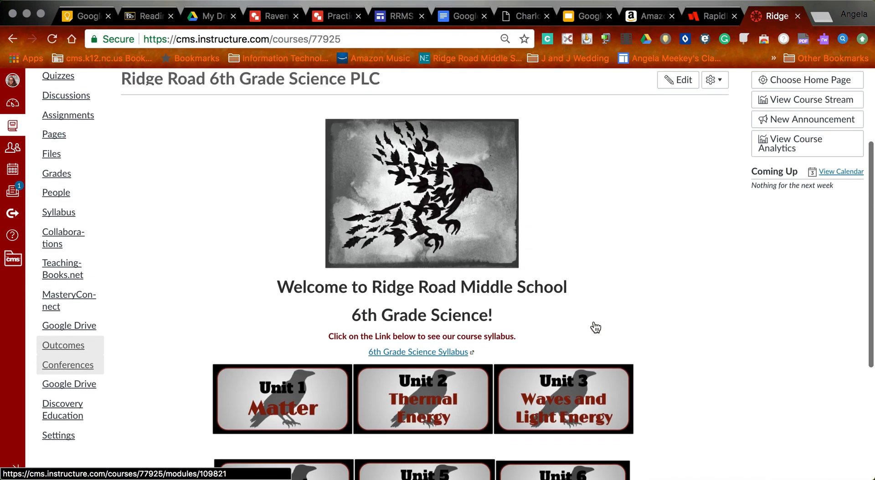
scroll(251, 263, up, 3)
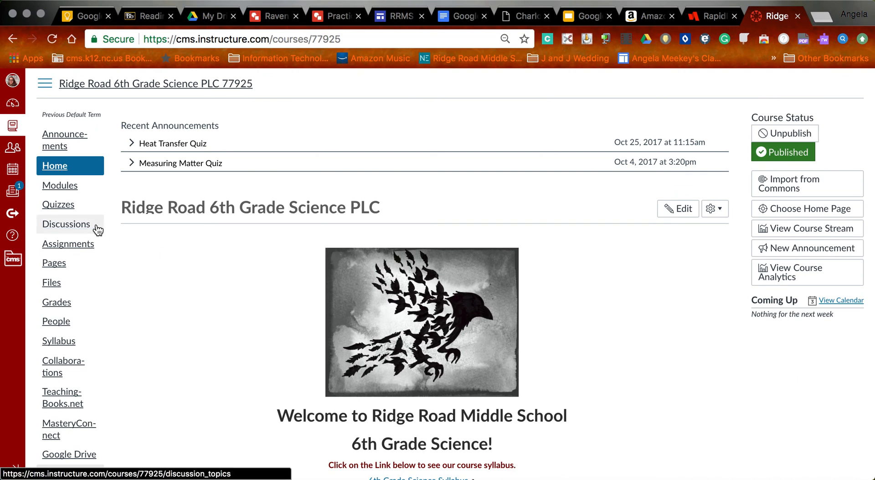
Step: Look through the course's quizzes and create a new quiz
click(72, 206)
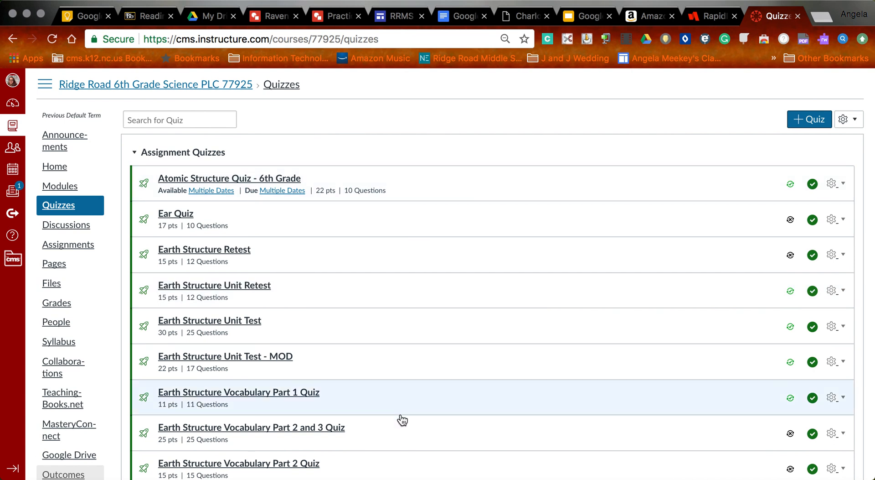
scroll(402, 419, down, 20)
scroll(402, 420, down, 5)
scroll(402, 420, up, 20)
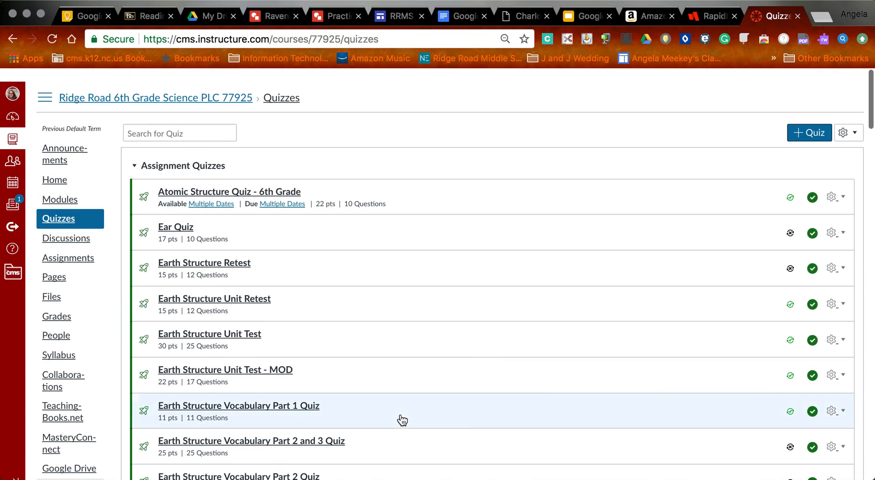
click(816, 119)
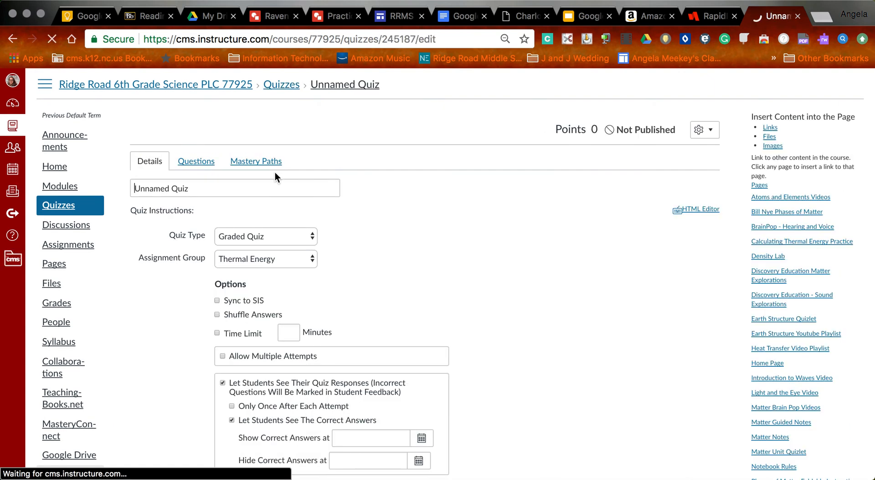
Step: Name the quiz "Practice Quiz" in place of the default title and open its questions section
text(Practice)
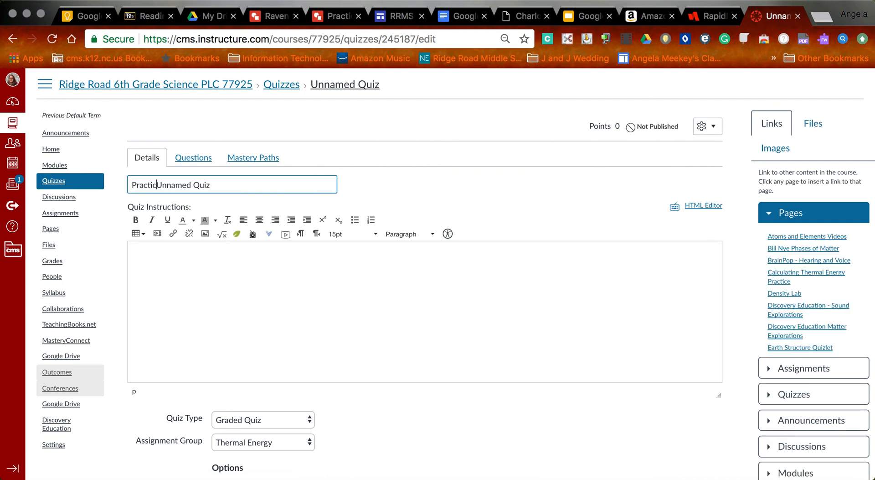
text( Quiz)
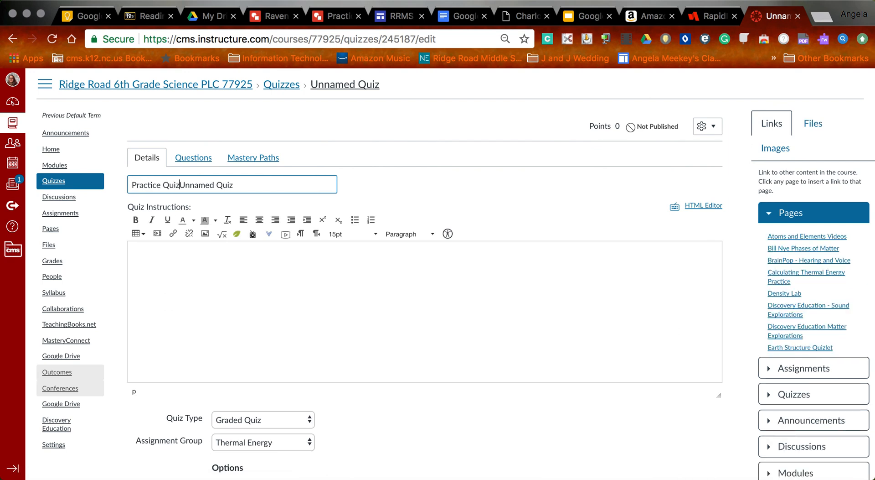
drag(246, 183, 183, 183)
key(BackSpace)
click(199, 160)
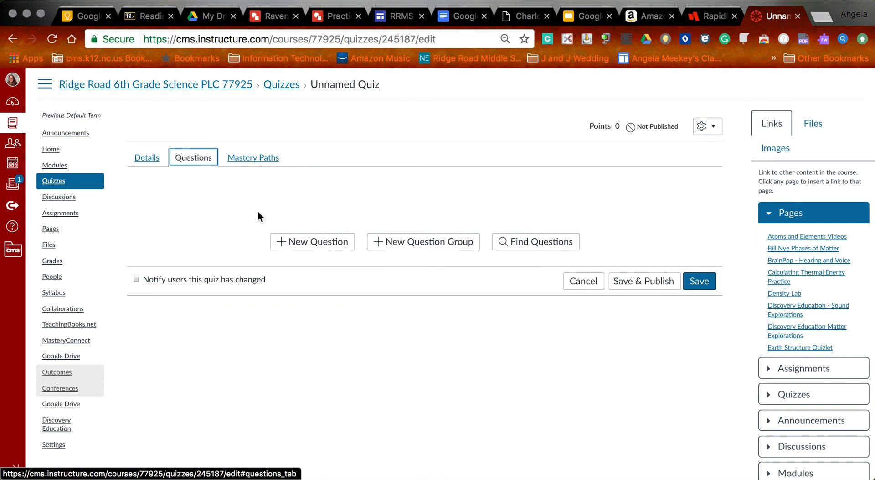
Step: Start a new quiz question and set its type to Matching
click(321, 244)
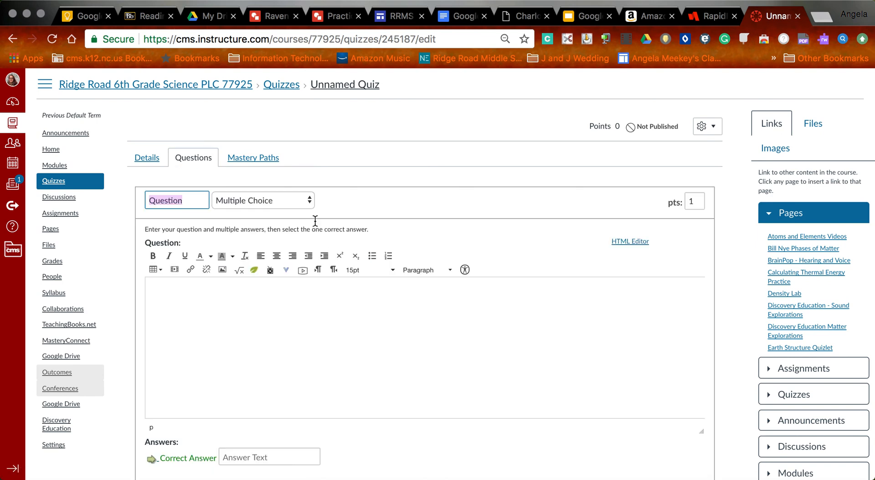
click(299, 204)
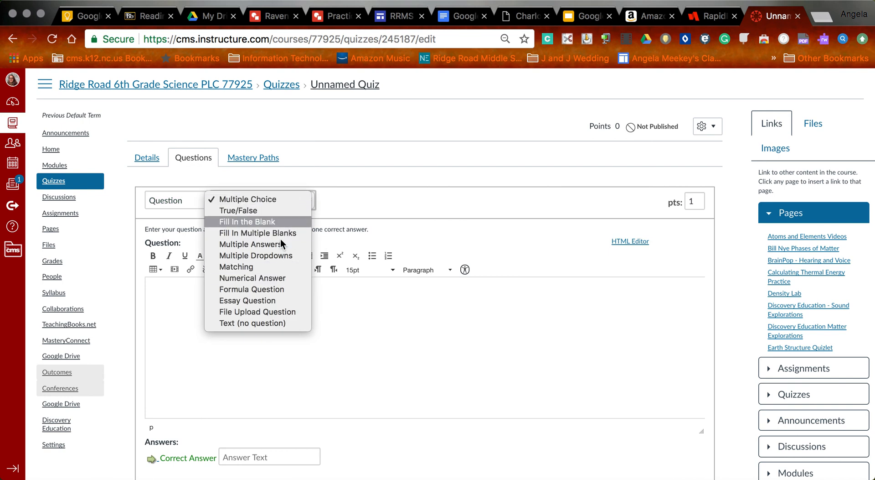
click(266, 269)
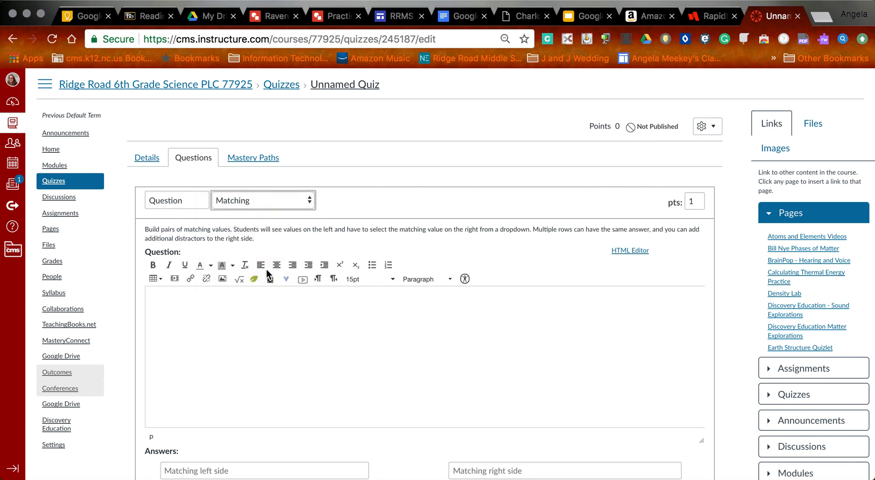
Step: Insert the published drawing from its copied web link into the matching question's text, and discard the question
scroll(305, 349, down, 5)
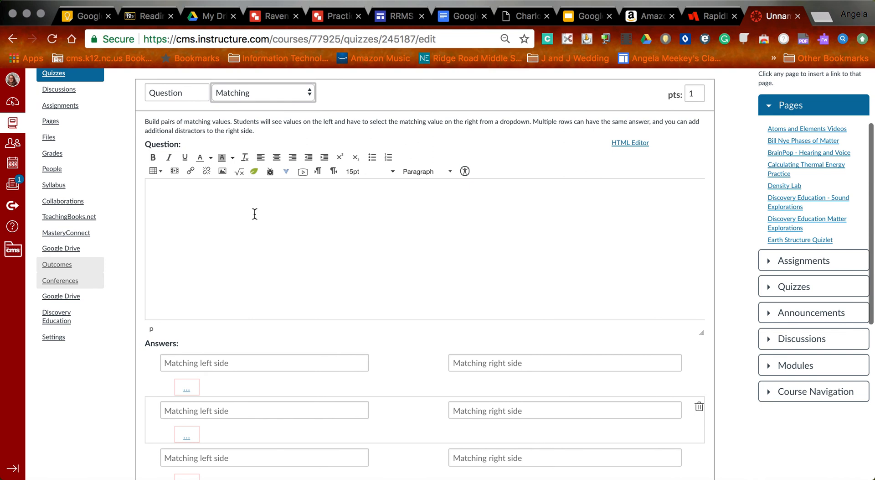
click(294, 220)
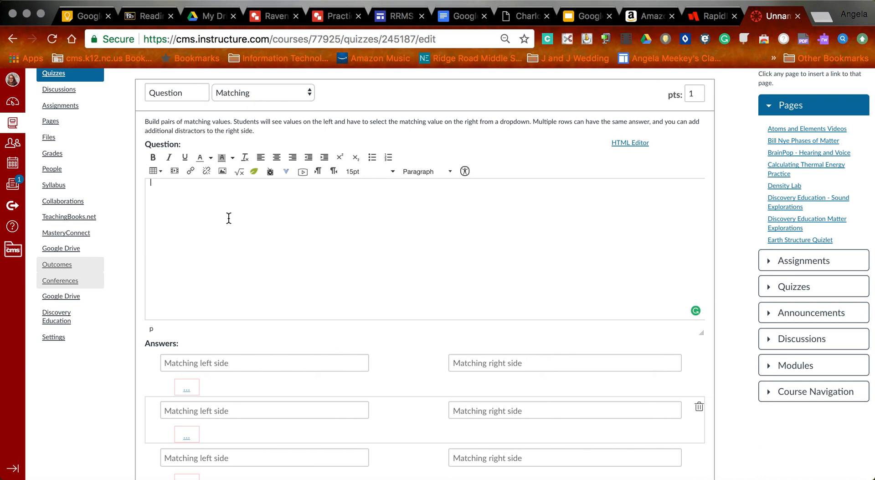
click(223, 172)
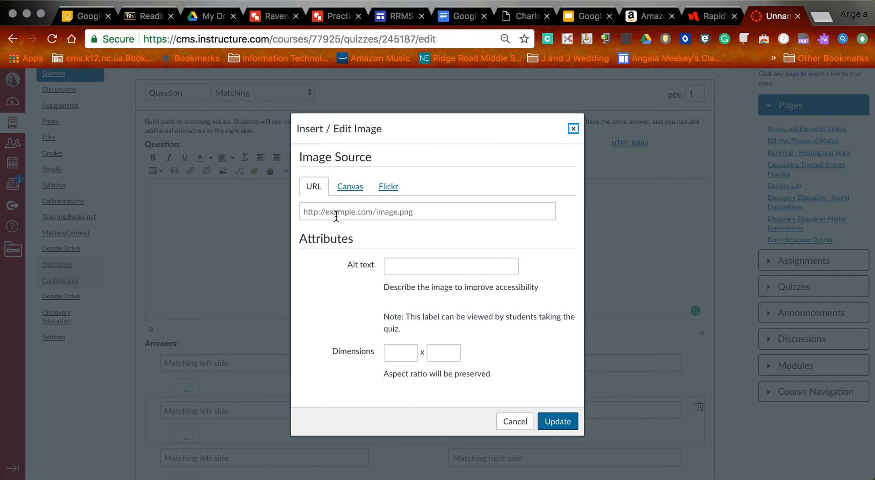
click(360, 212)
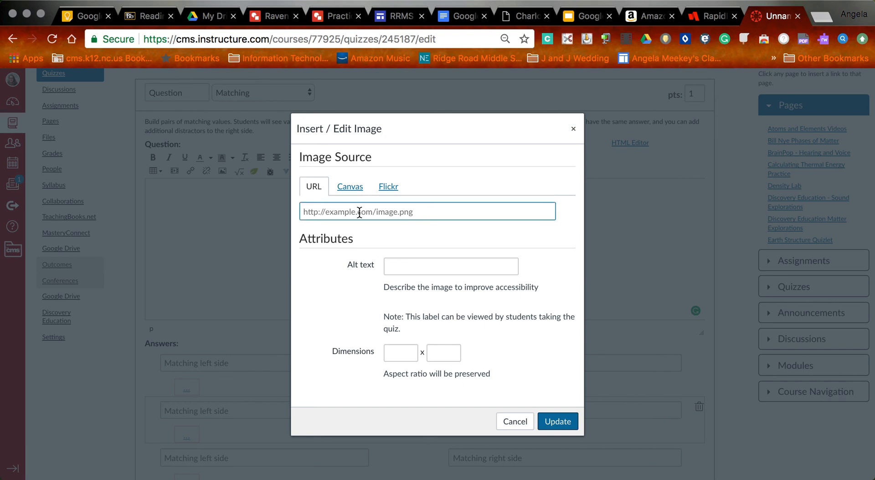
key(super+v)
click(496, 354)
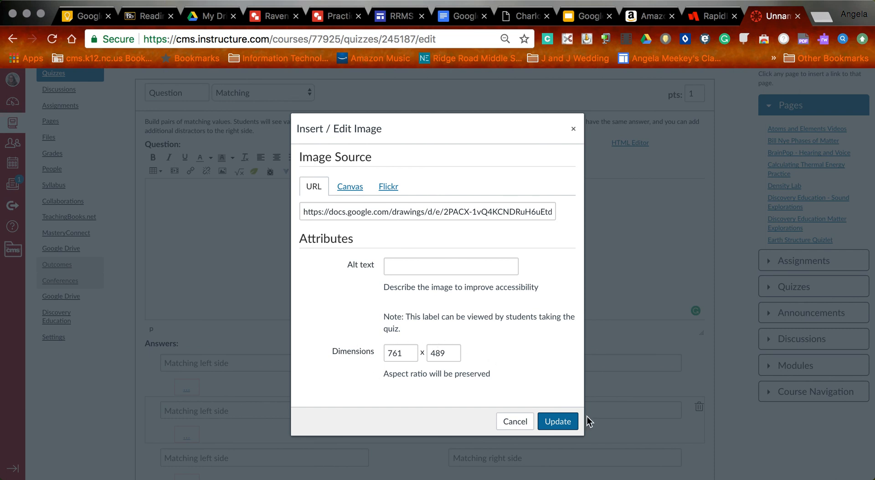
click(559, 421)
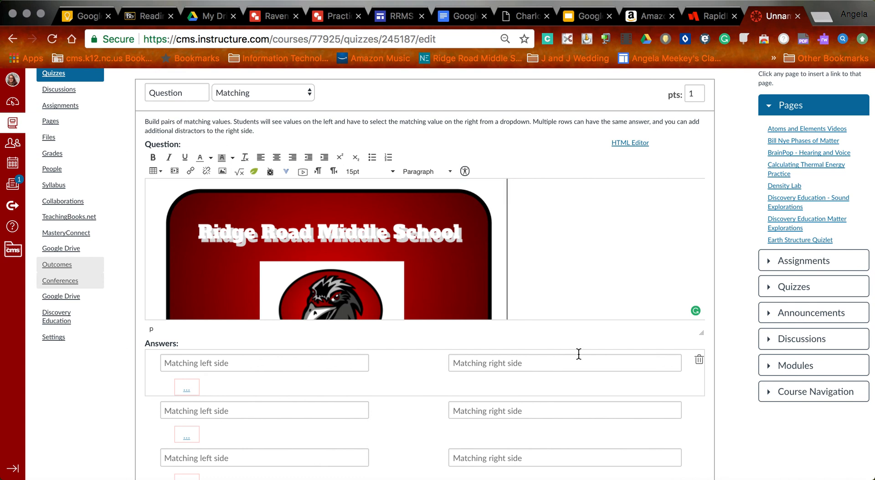
scroll(578, 354, down, 5)
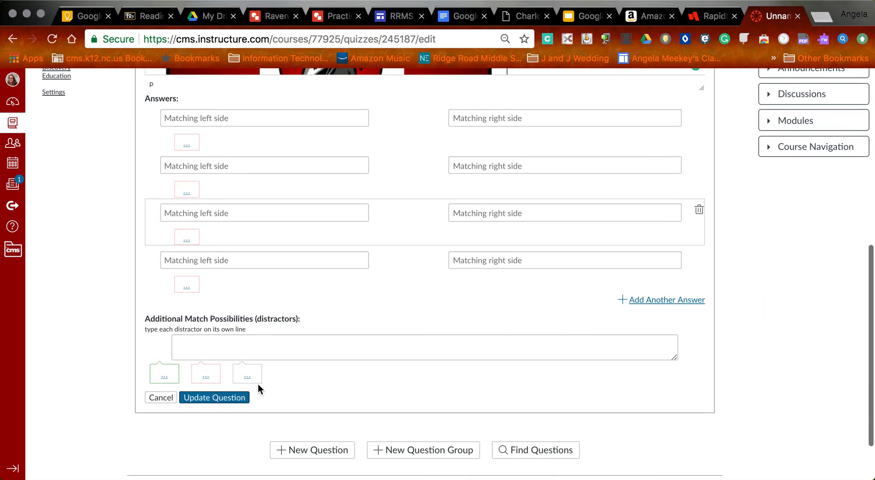
click(161, 397)
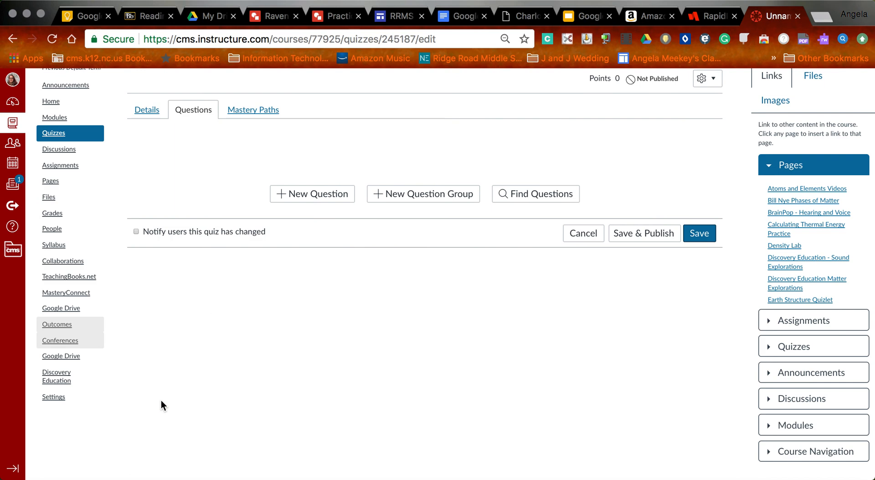
Step: Start another new quiz question and set its type to Text (no question)
scroll(314, 364, up, 2)
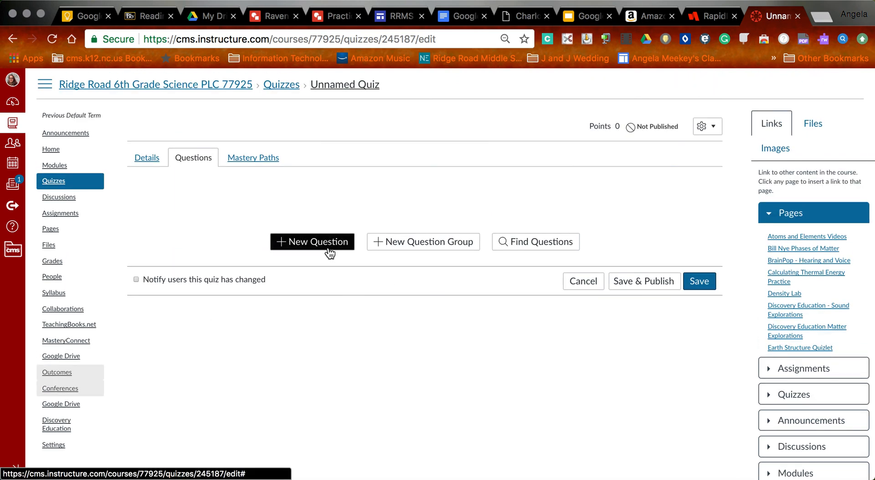
click(308, 248)
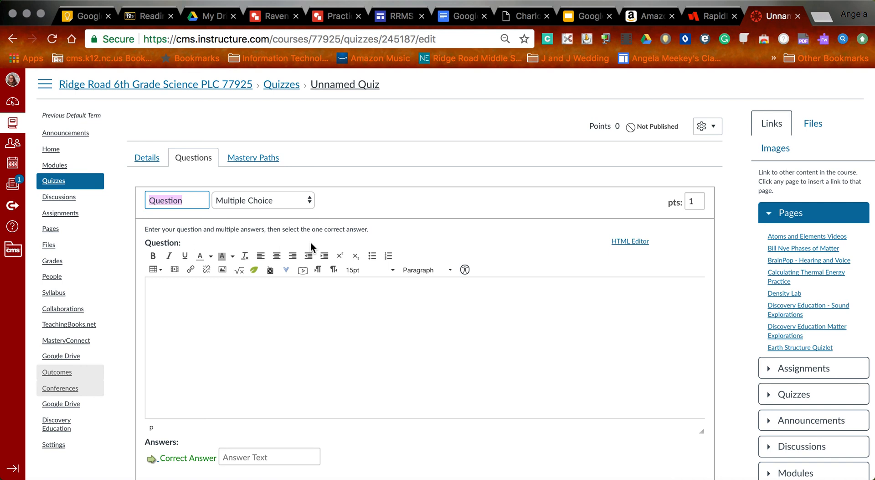
click(286, 200)
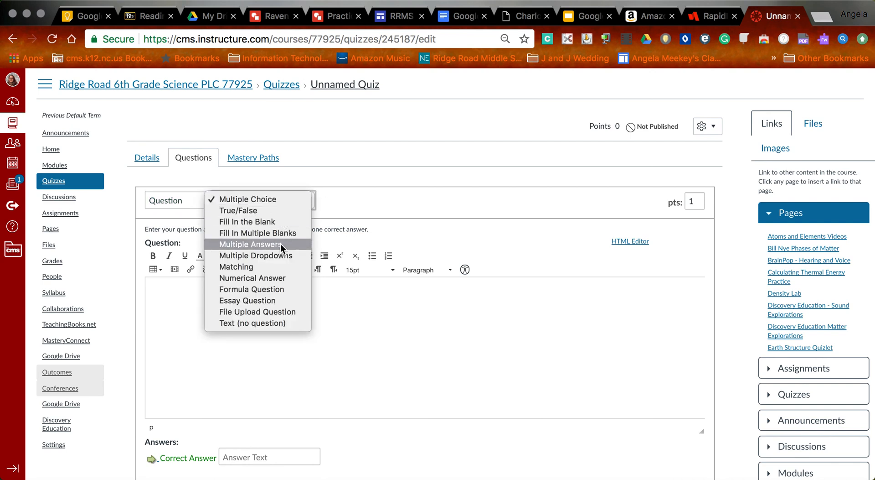
click(276, 323)
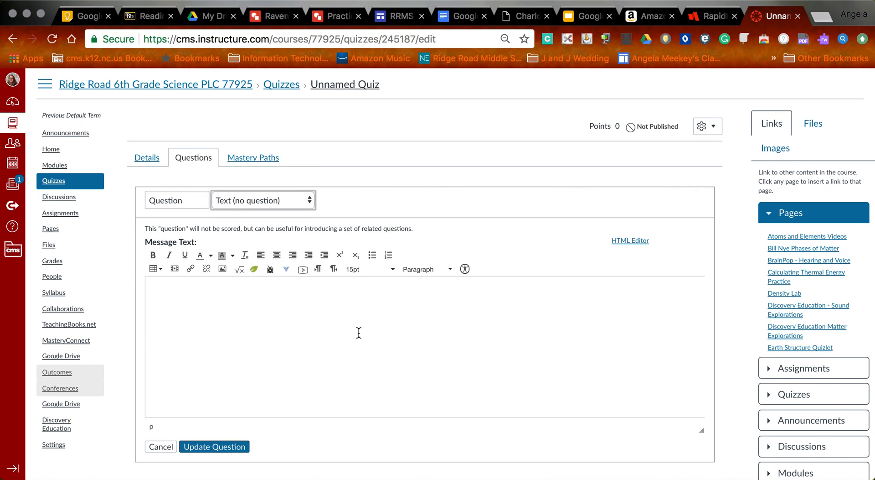
Step: Insert the published drawing from its copied web link into the message text, look it over, and discard the item
click(222, 270)
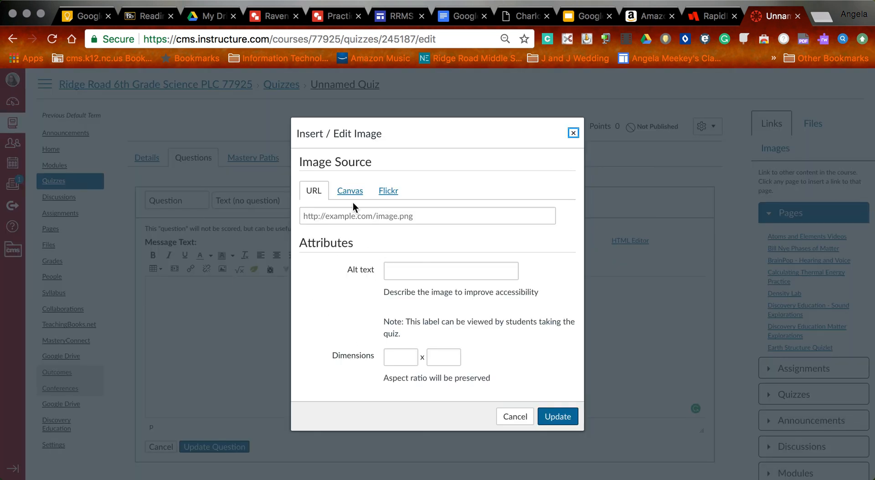
click(359, 216)
key(super+v)
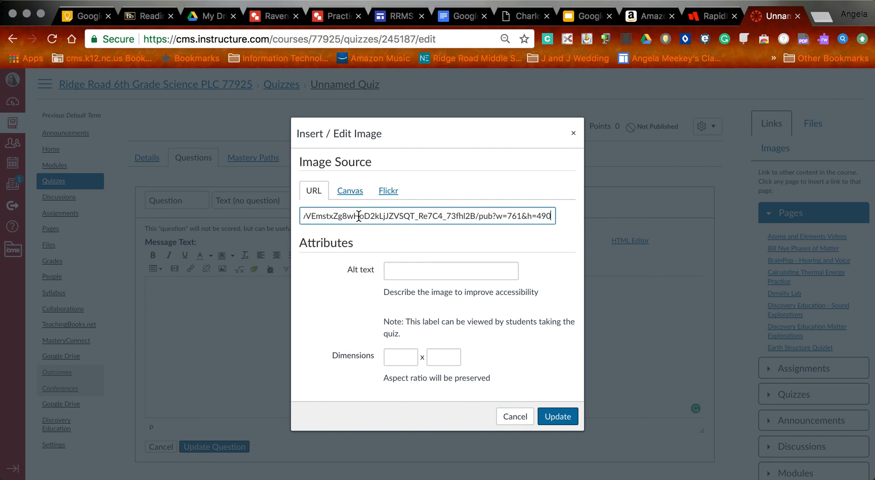
click(486, 352)
click(558, 416)
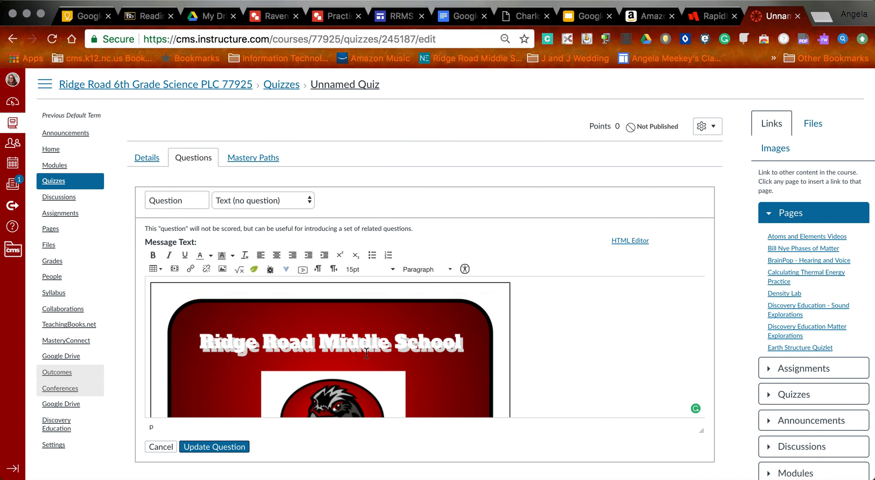
scroll(366, 352, down, 2)
scroll(367, 352, down, 4)
scroll(366, 352, up, 3)
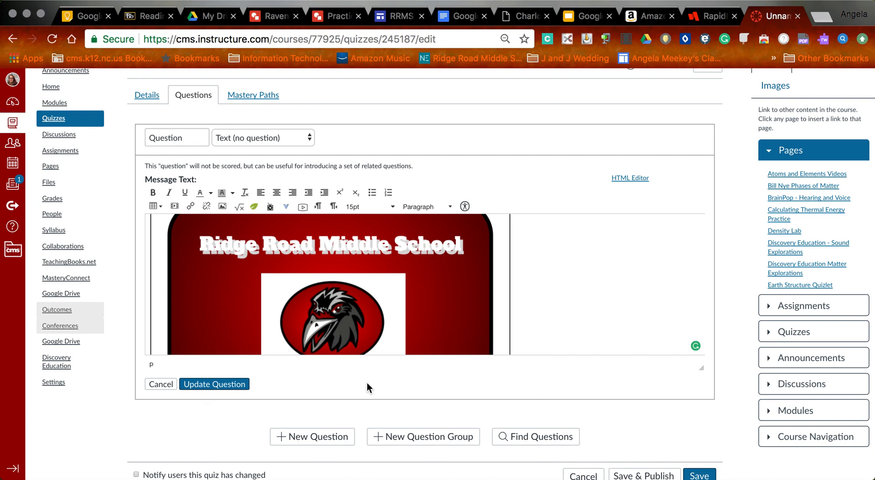
click(160, 384)
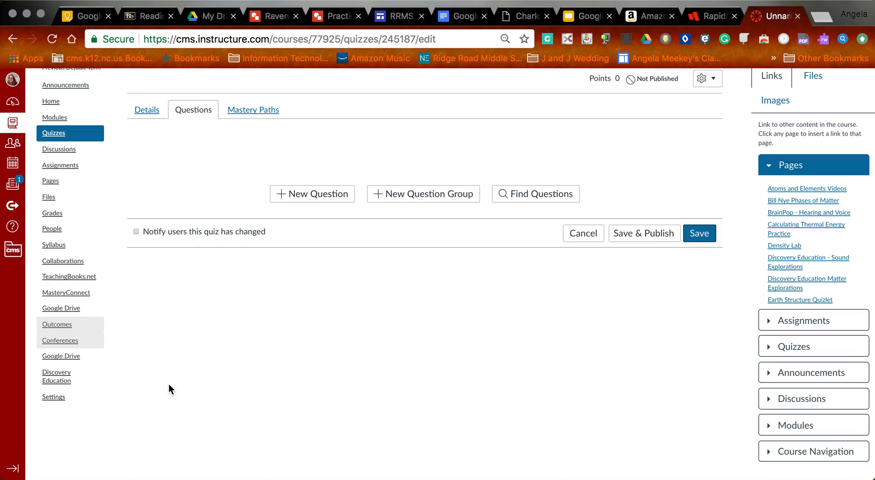
Step: Start a new Multiple Choice question and open its correct answer for rich text editing
click(307, 194)
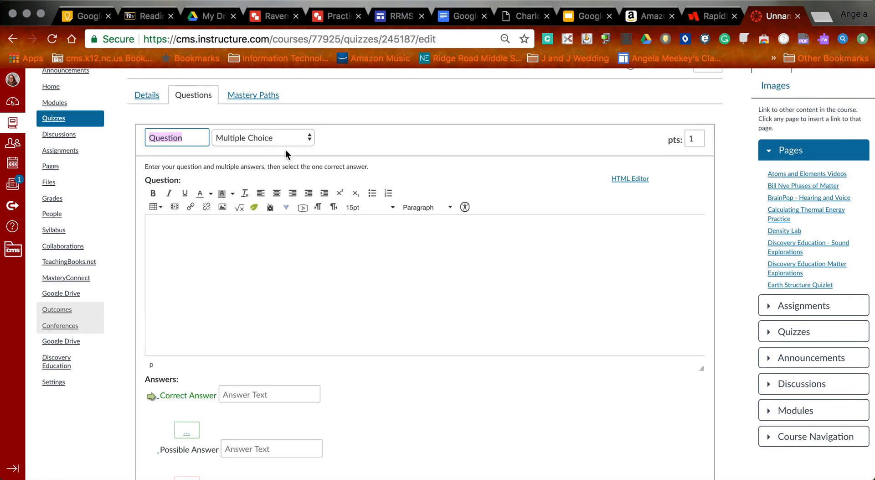
scroll(310, 328, down, 3)
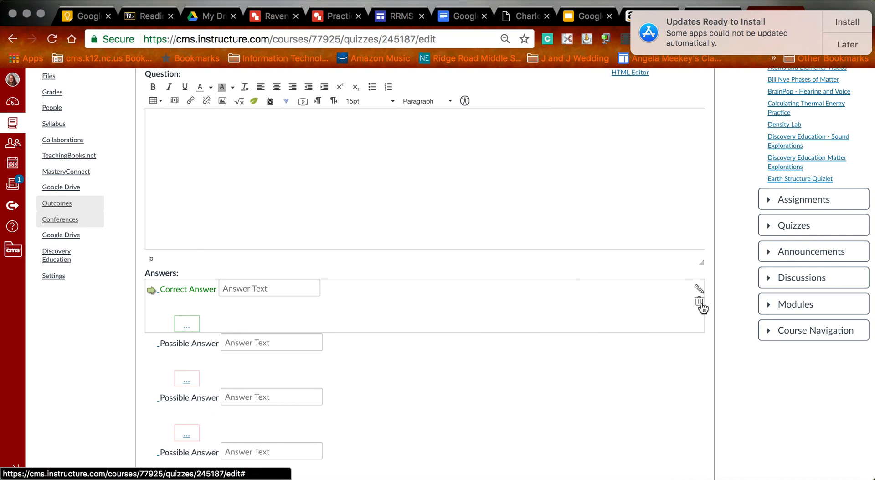
click(699, 289)
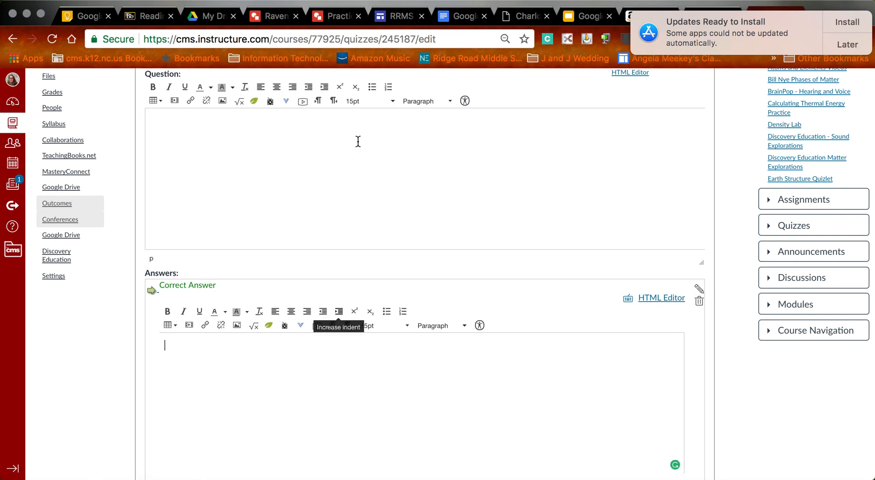
Step: Insert the published drawing from its copied web link as the correct answer's image and finish editing that answer
click(237, 326)
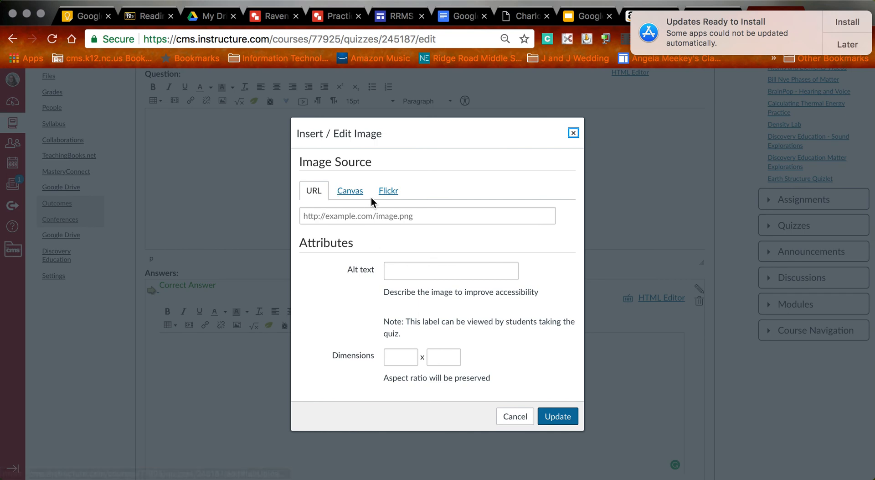
click(348, 216)
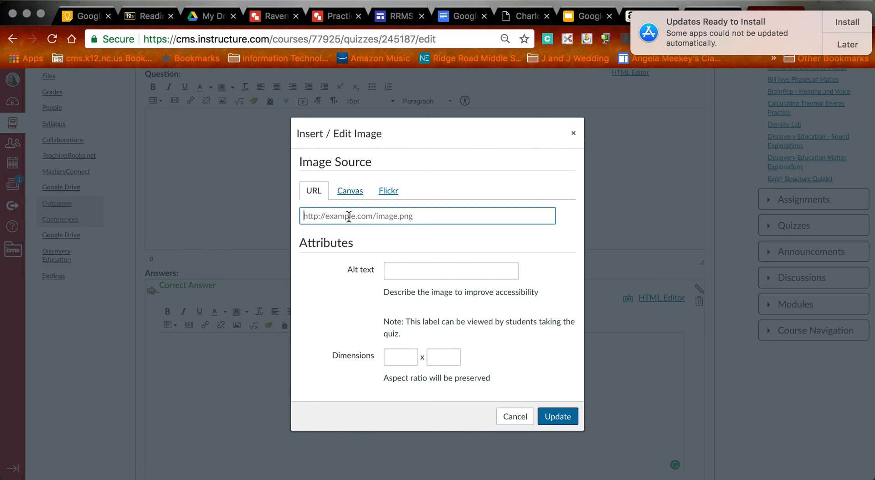
key(super+v)
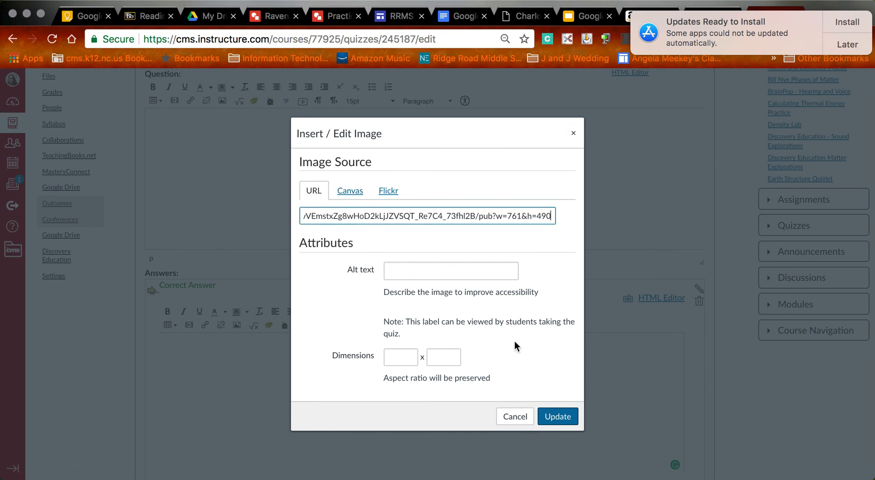
click(526, 354)
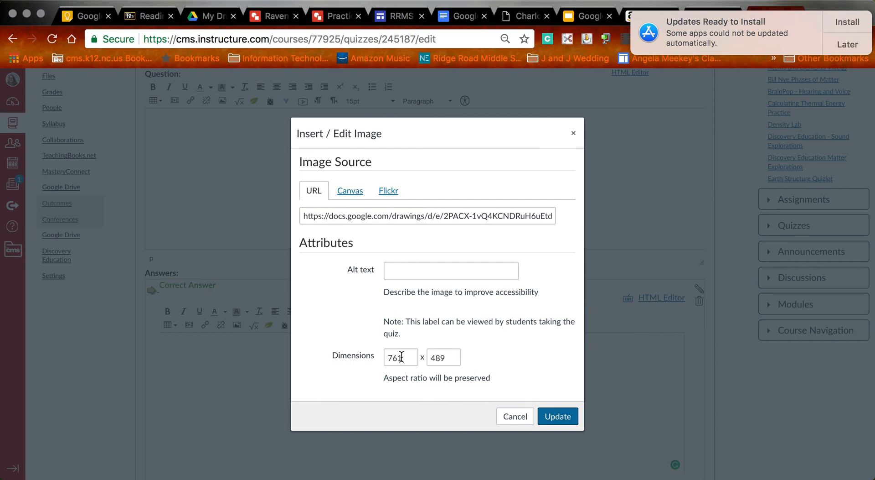
click(562, 416)
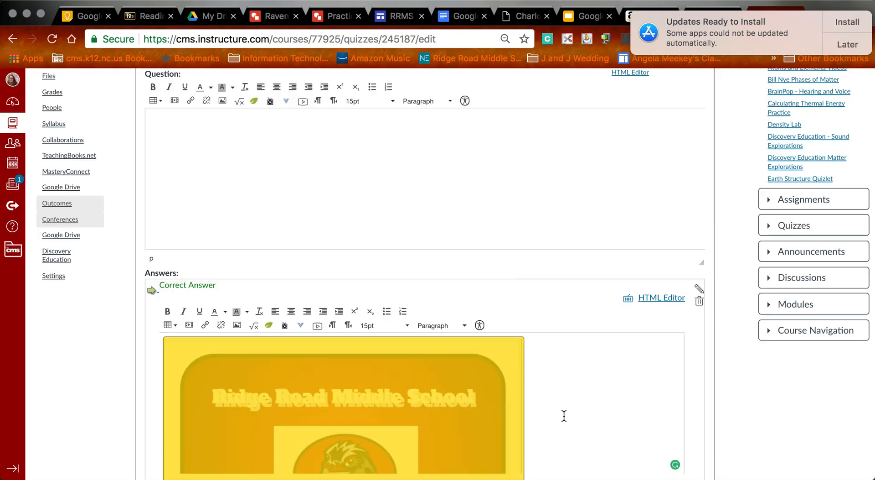
click(634, 401)
scroll(636, 402, down, 3)
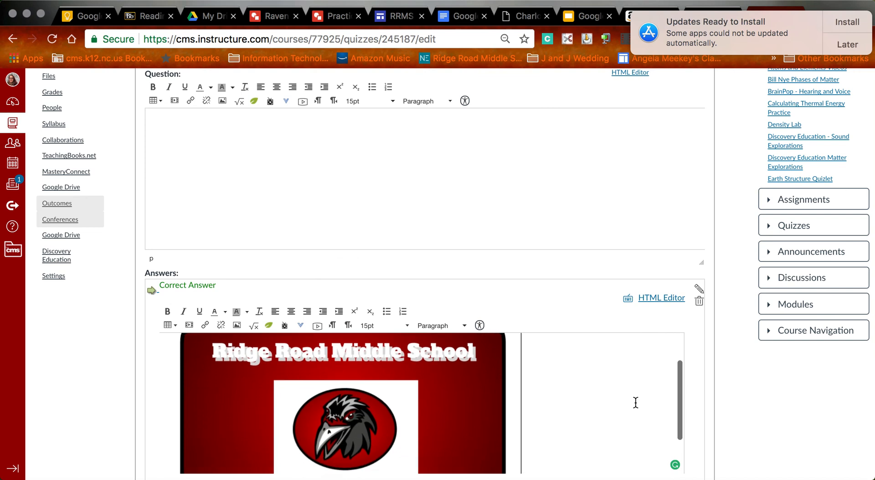
scroll(636, 402, down, 5)
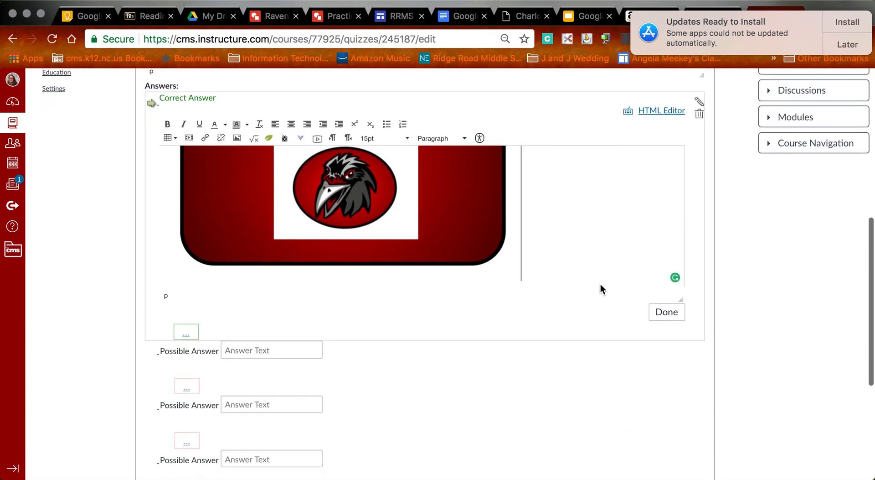
scroll(601, 283, up, 2)
scroll(601, 283, up, 3)
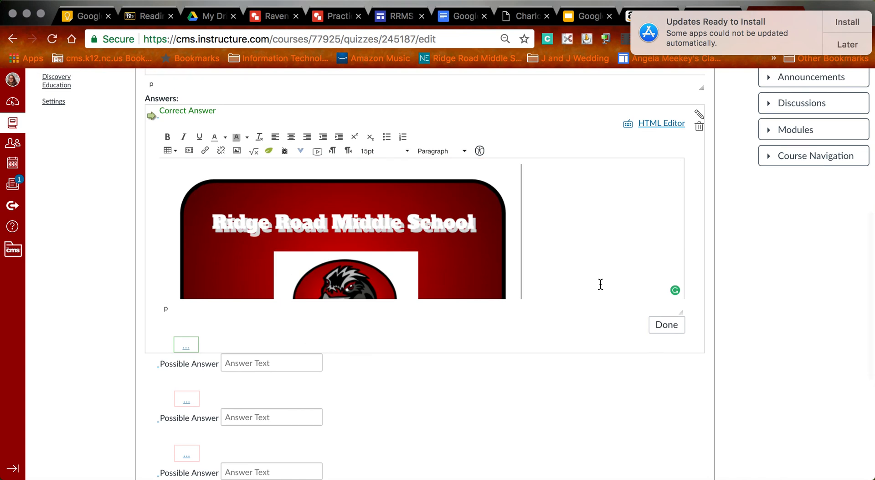
click(680, 327)
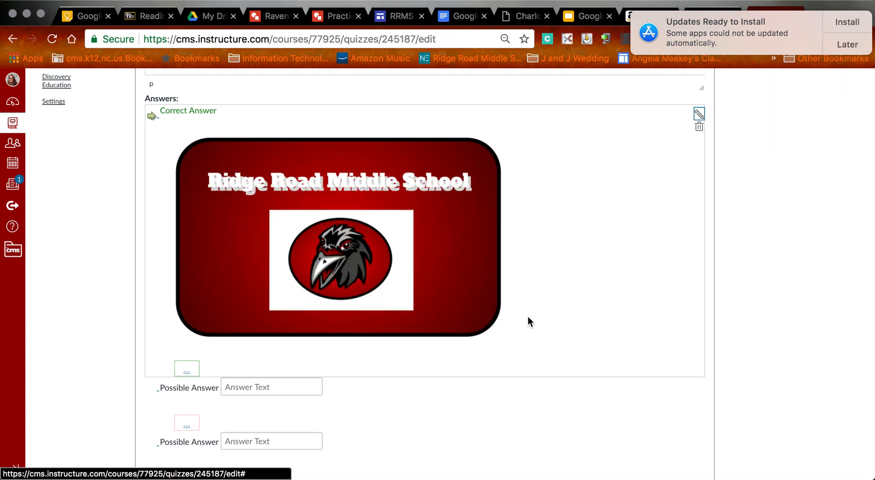
Step: Examine the Multiple Choice question from its question field down through the drawing in the correct answer and the remaining answers
scroll(508, 315, down, 5)
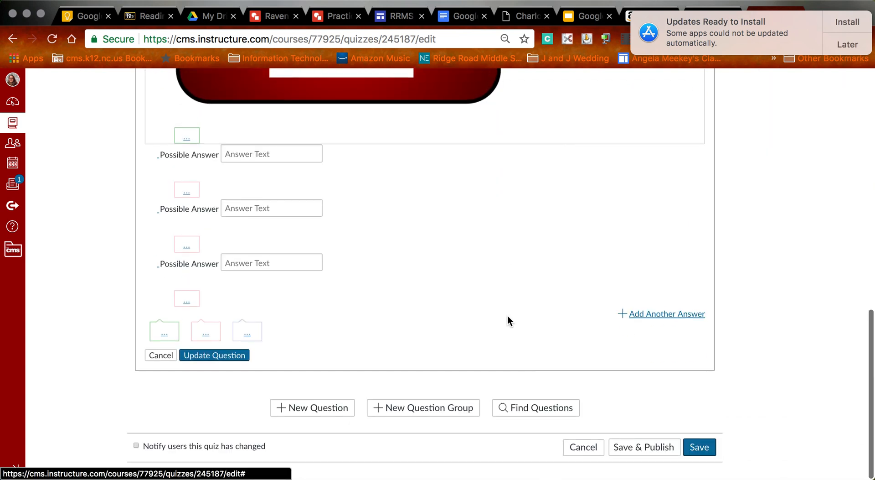
scroll(507, 315, up, 10)
scroll(507, 315, up, 1)
scroll(507, 316, down, 3)
scroll(507, 318, down, 3)
scroll(508, 318, up, 4)
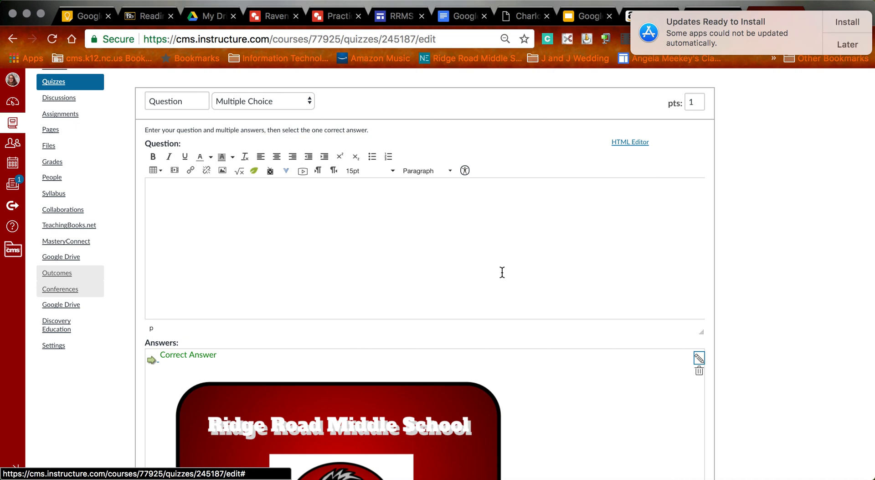
scroll(806, 339, down, 3)
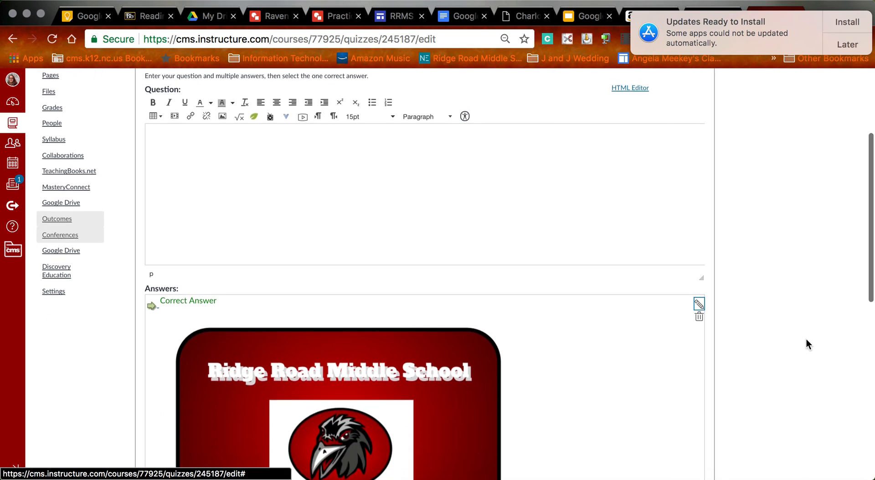
scroll(807, 343, down, 10)
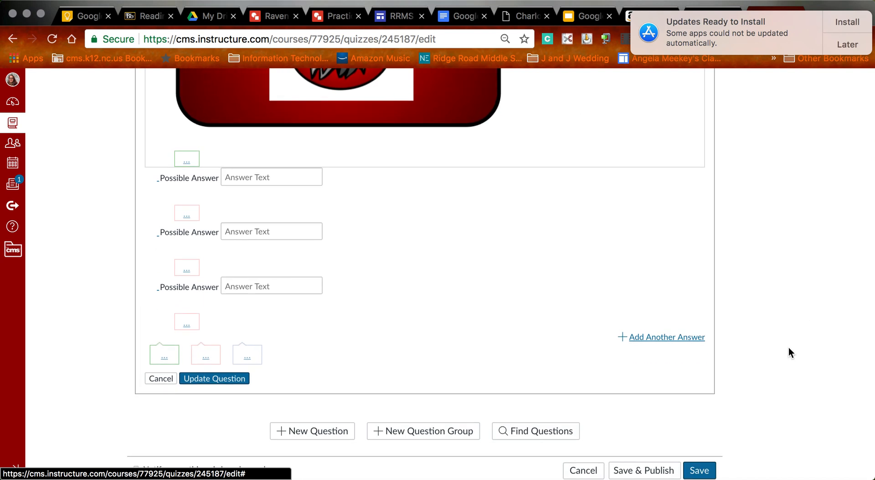
Step: Leave the quiz without saving its changes and open the course's Science Home Page for editing
click(590, 470)
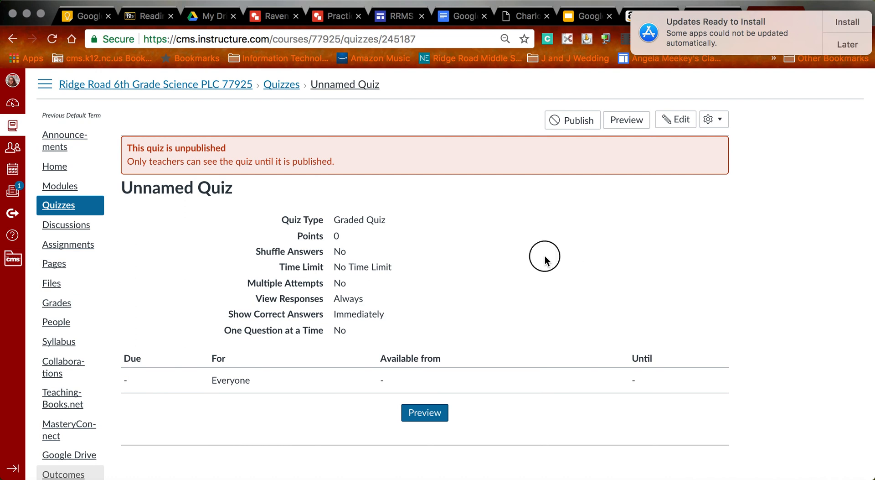
click(56, 169)
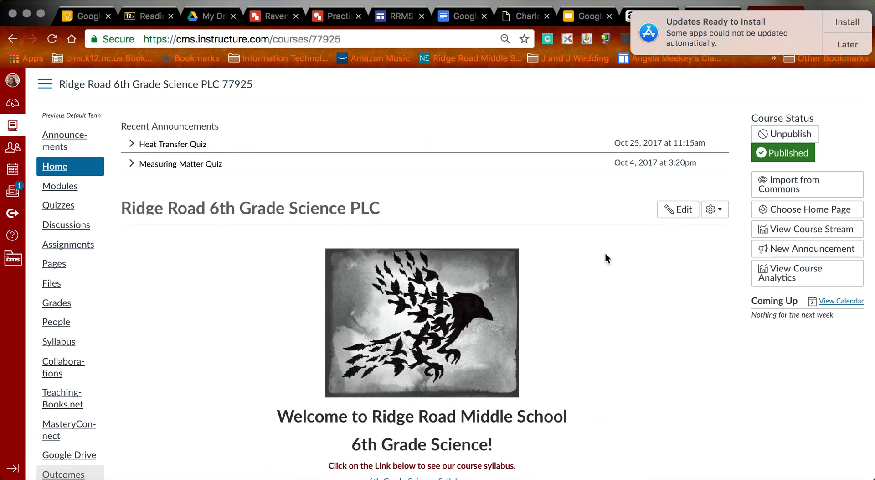
click(682, 214)
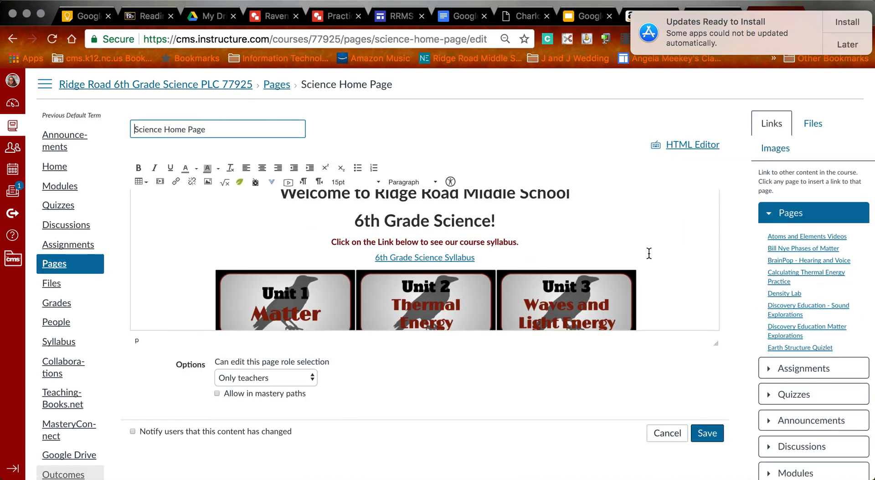
Step: Select the Unit 9 Astronomy image on the page and show the course modules it can be linked to
scroll(648, 252, down, 3)
scroll(597, 246, down, 5)
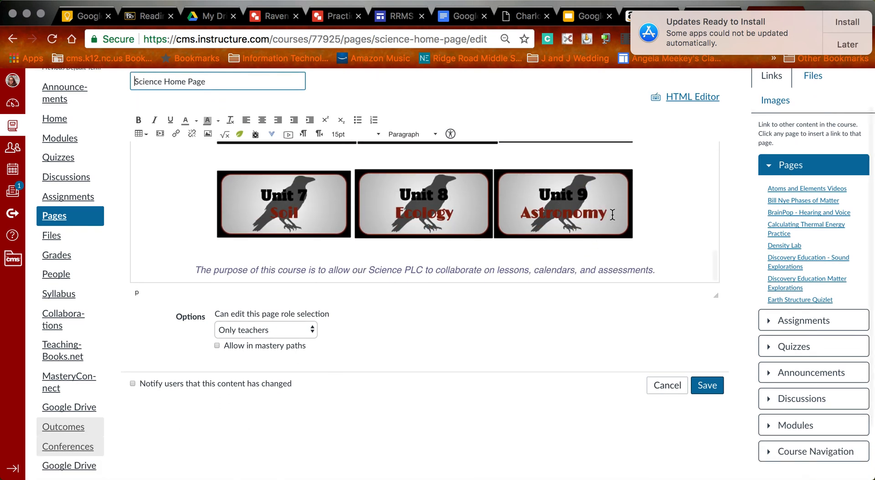
click(589, 212)
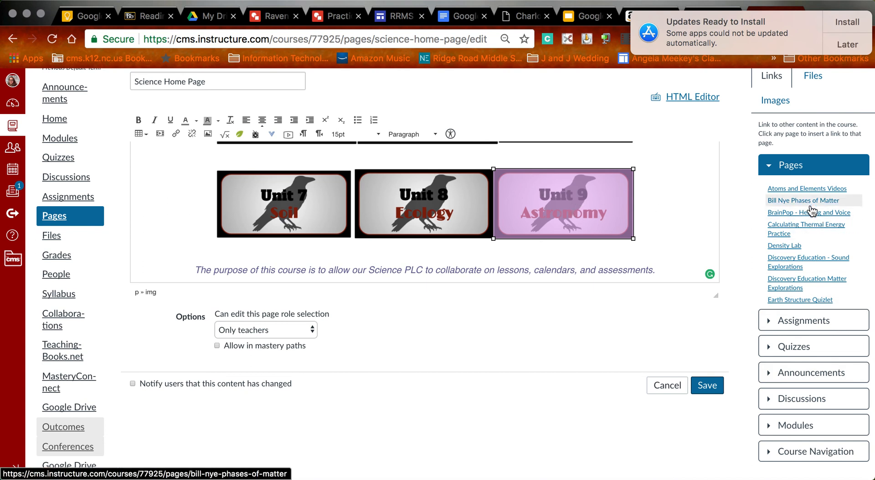
click(820, 425)
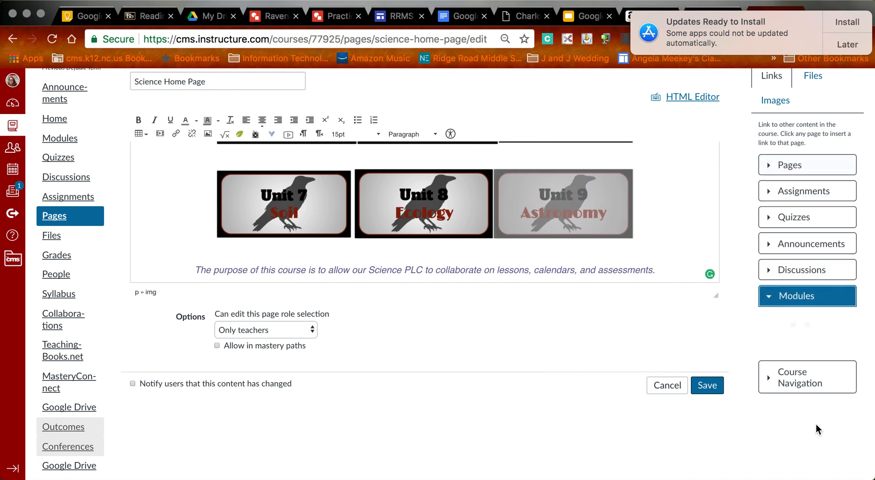
scroll(830, 370, down, 3)
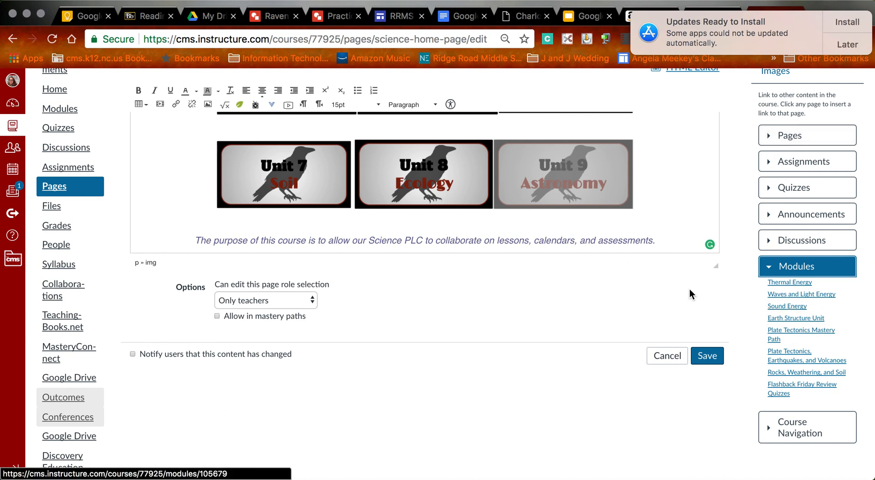
Step: Open the website link dialog for the Unit 9 Astronomy image and close it without inserting a link
click(666, 288)
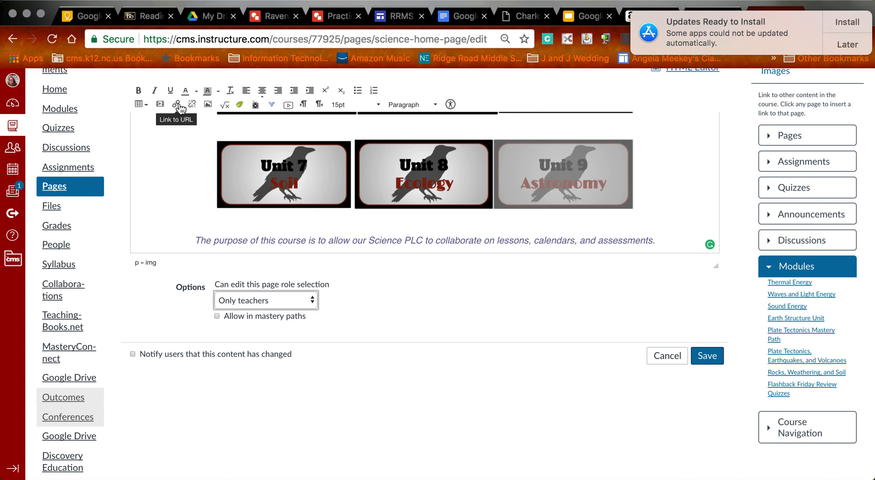
click(540, 177)
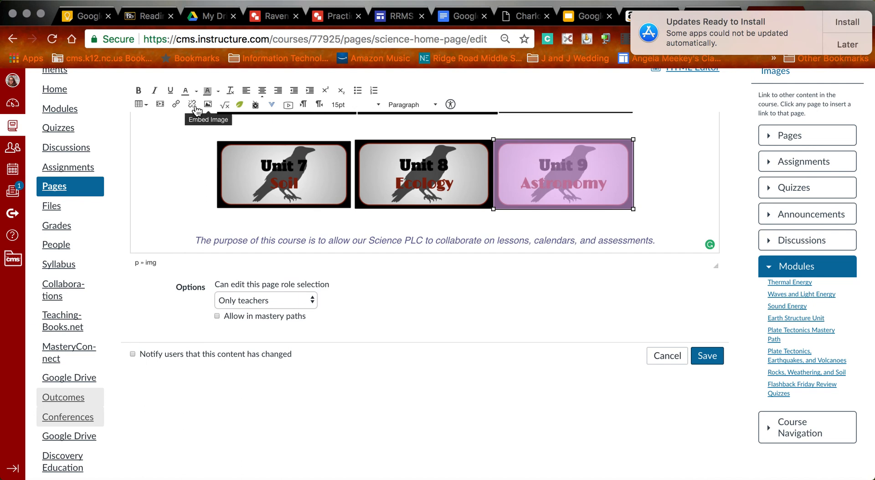
click(176, 105)
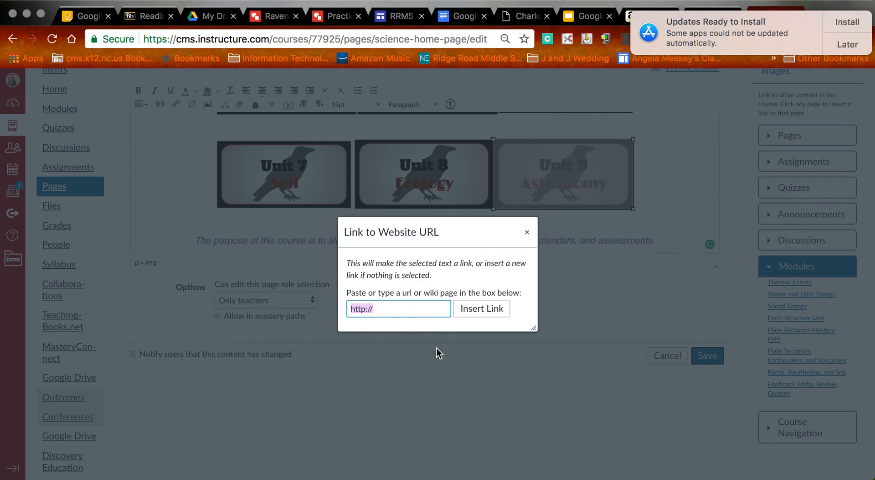
click(527, 232)
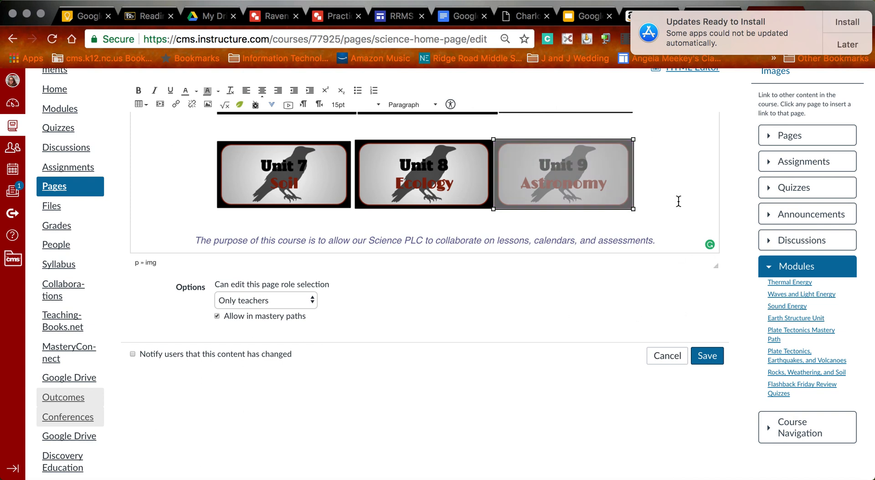
Step: Save the Science Home Page and look over its unit image buttons
click(711, 357)
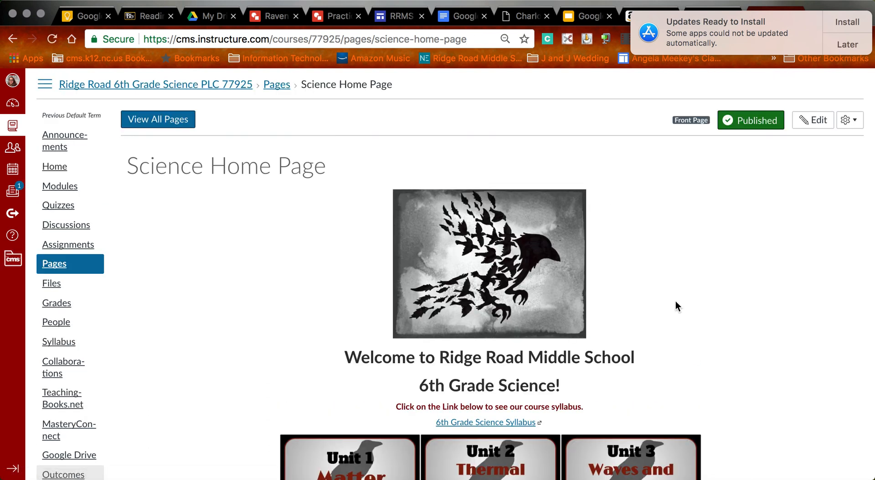
scroll(707, 302, down, 6)
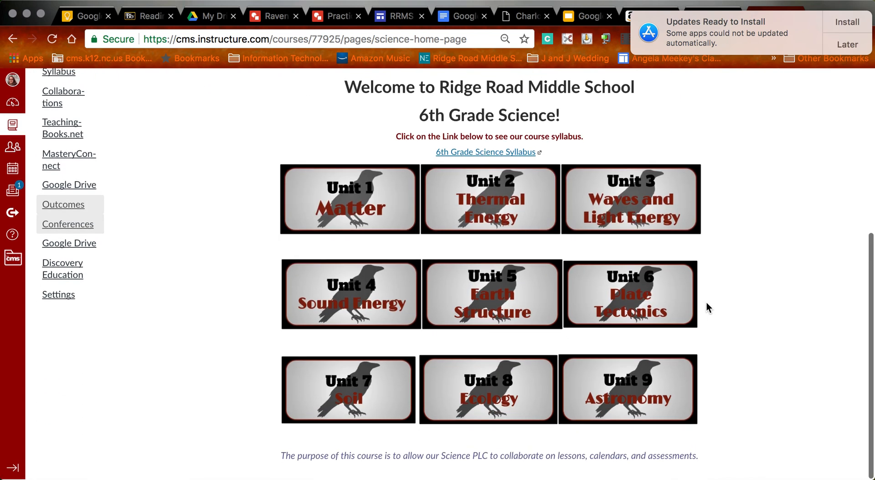
scroll(707, 302, up, 6)
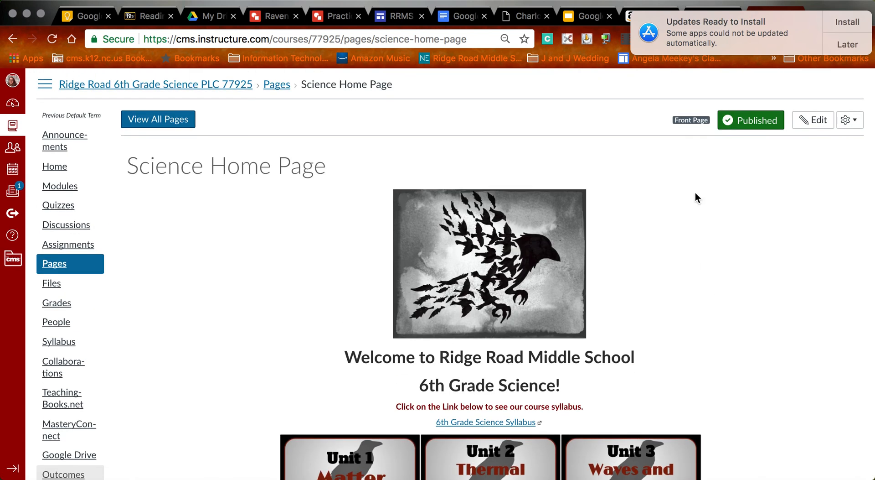